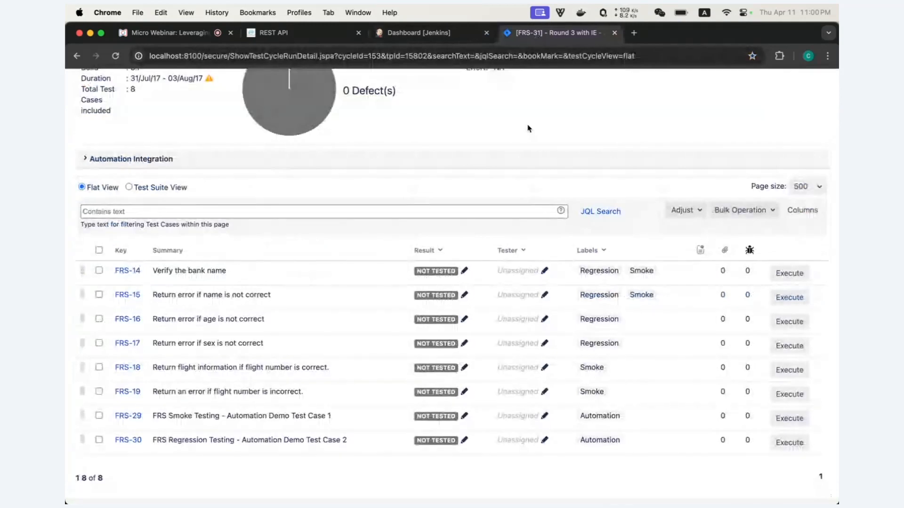
- Review the Round 3 with IE cycle's eight Not Tested cases, then bring up the Jenkins dashboard
{"action": "scroll", "coordinate": [528, 128], "scroll_direction": "up", "scroll_amount": 4}
{"action": "scroll", "coordinate": [526, 202], "scroll_direction": "up", "scroll_amount": 1}
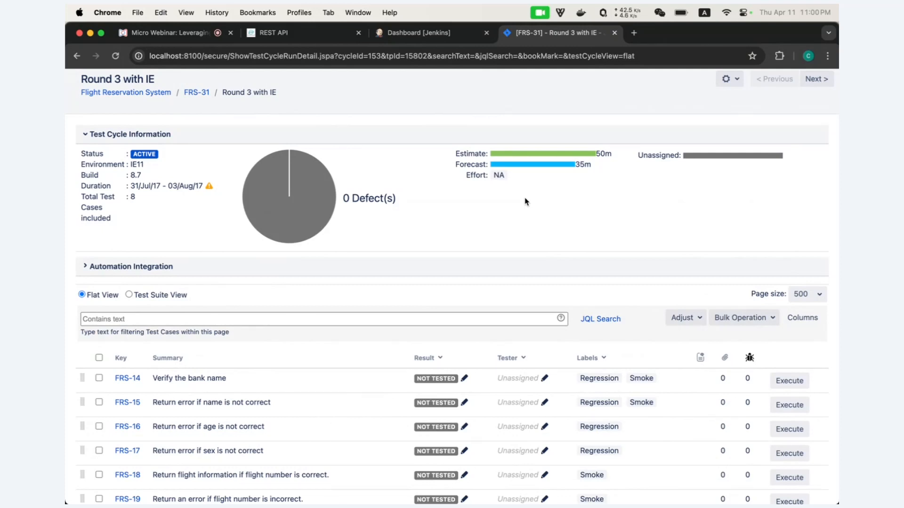
{"action": "left_click", "coordinate": [426, 39]}
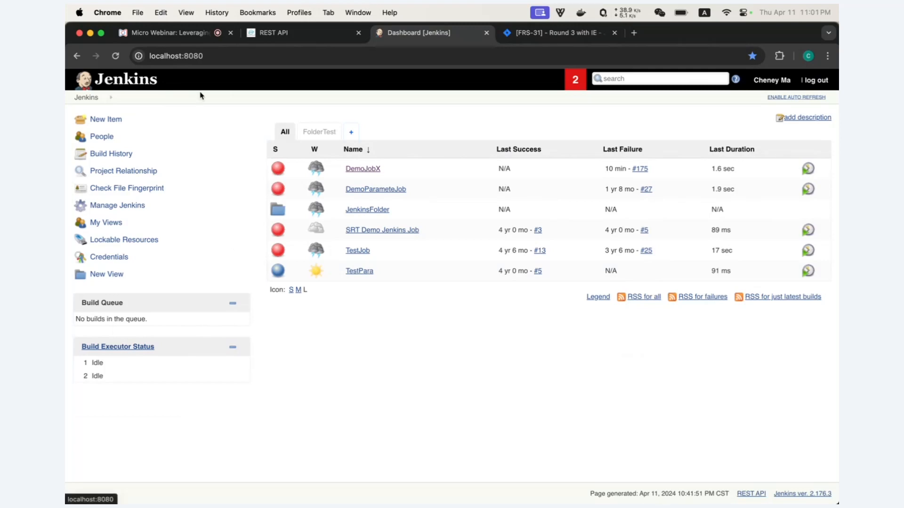
- Trigger DemoJobX build #176, inspect its failed result, then return to the Round 3 with IE cycle
{"action": "left_click", "coordinate": [362, 173]}
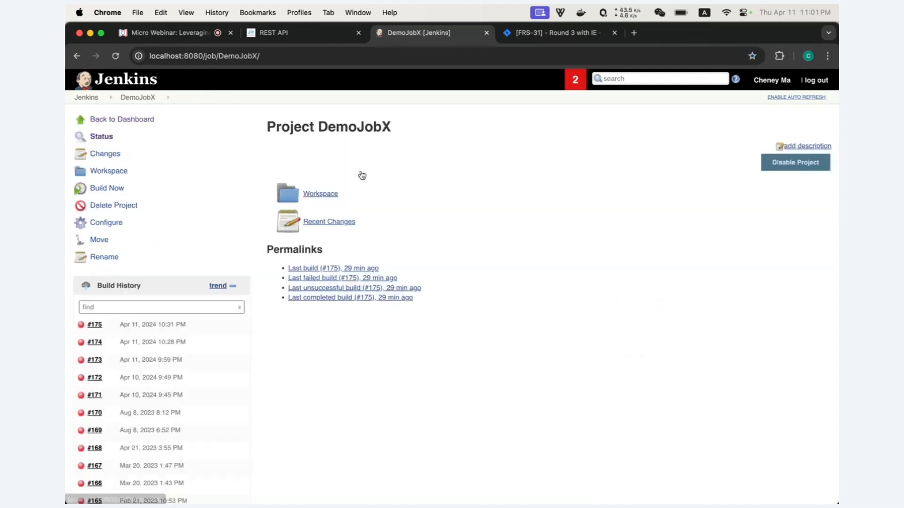
{"action": "left_click", "coordinate": [106, 190]}
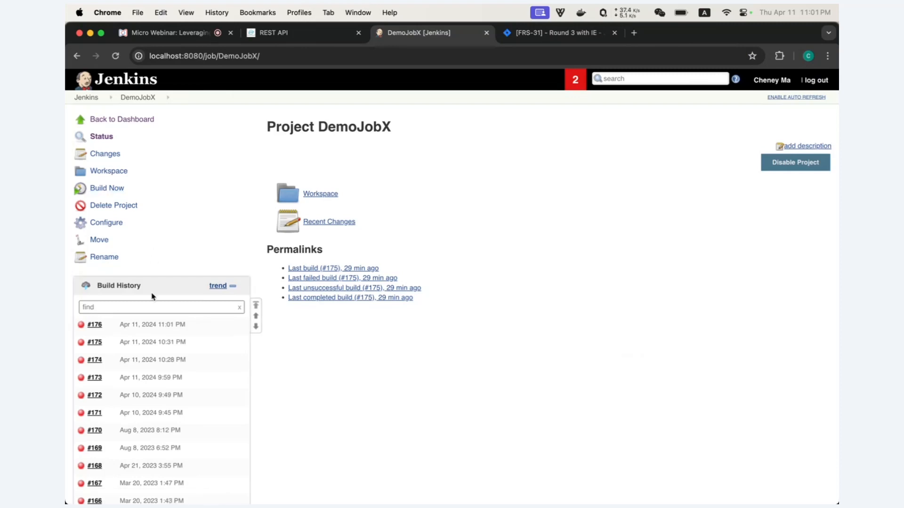
{"action": "left_click", "coordinate": [99, 328]}
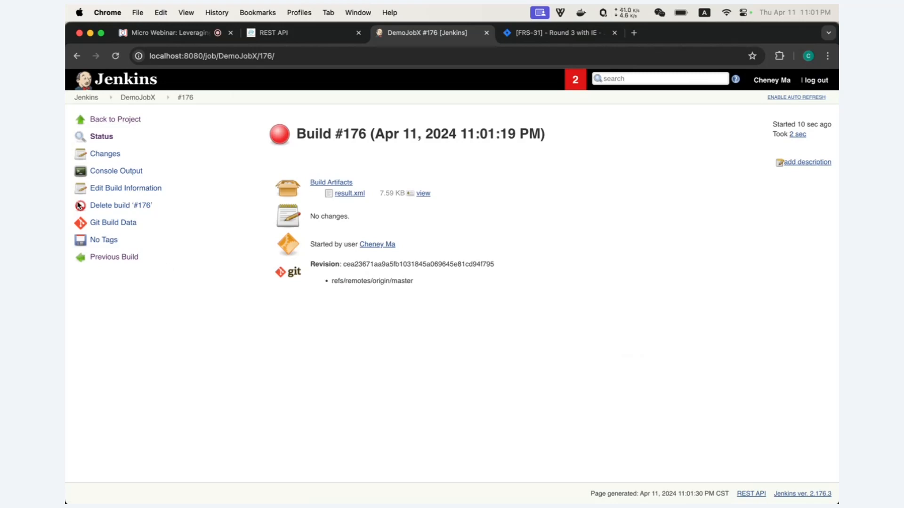
{"action": "left_click", "coordinate": [139, 97]}
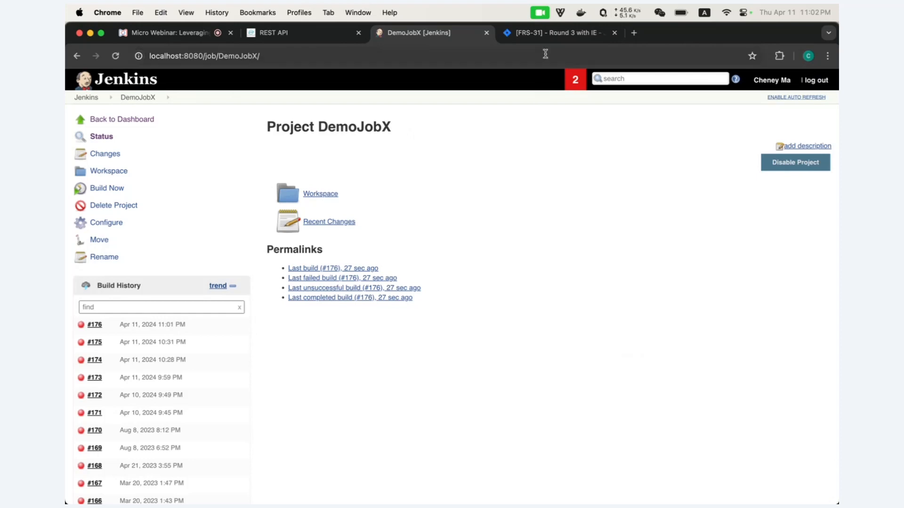
{"action": "left_click", "coordinate": [549, 34]}
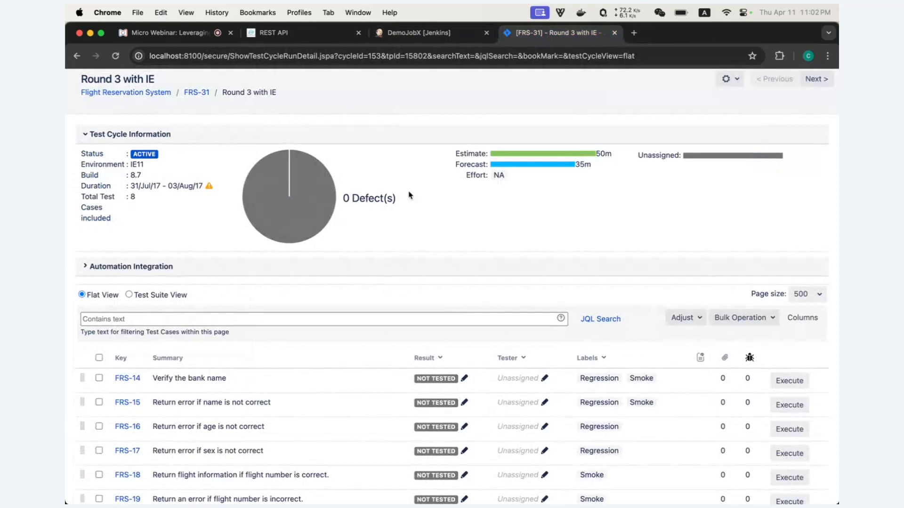
- Open Manage apps in a new tab and confirm admin access with the administrator password
{"action": "scroll", "coordinate": [517, 179], "scroll_direction": "up", "scroll_amount": 1}
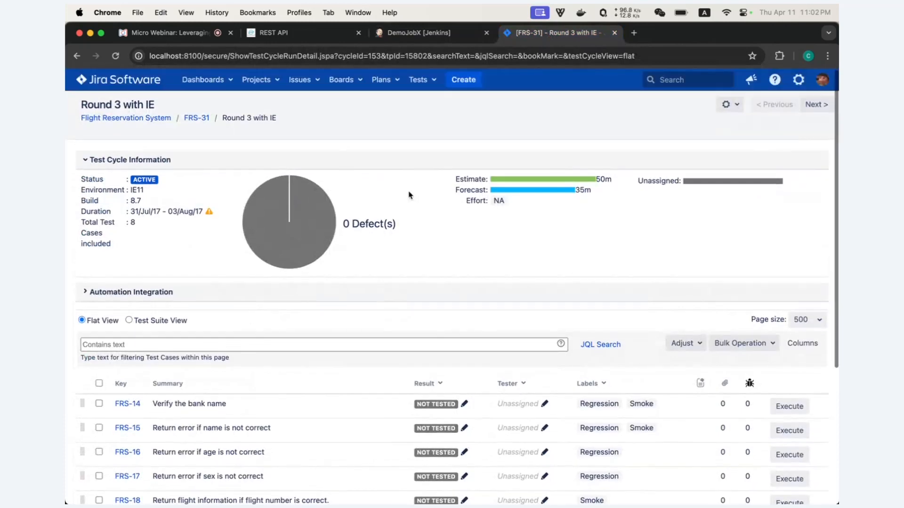
{"action": "left_click", "coordinate": [798, 80]}
{"action": "right_click", "coordinate": [764, 167]}
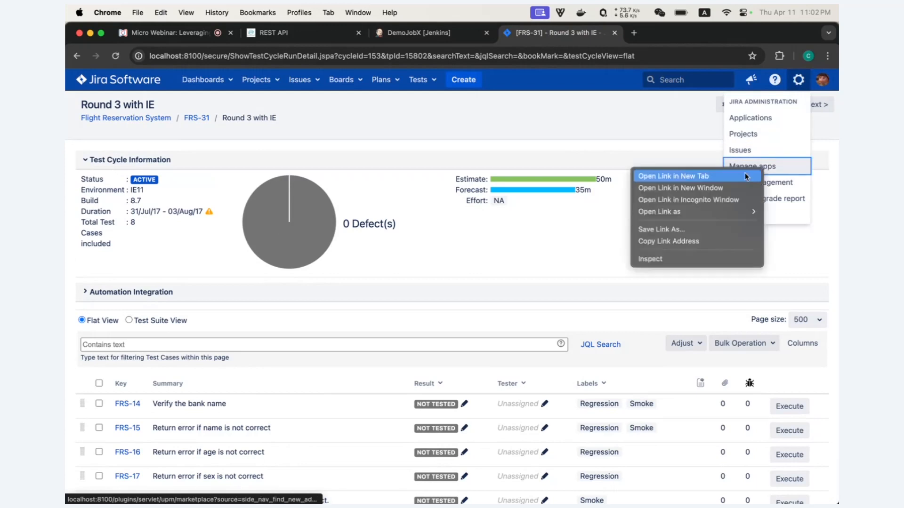
{"action": "left_click", "coordinate": [739, 175]}
{"action": "left_click", "coordinate": [666, 34]}
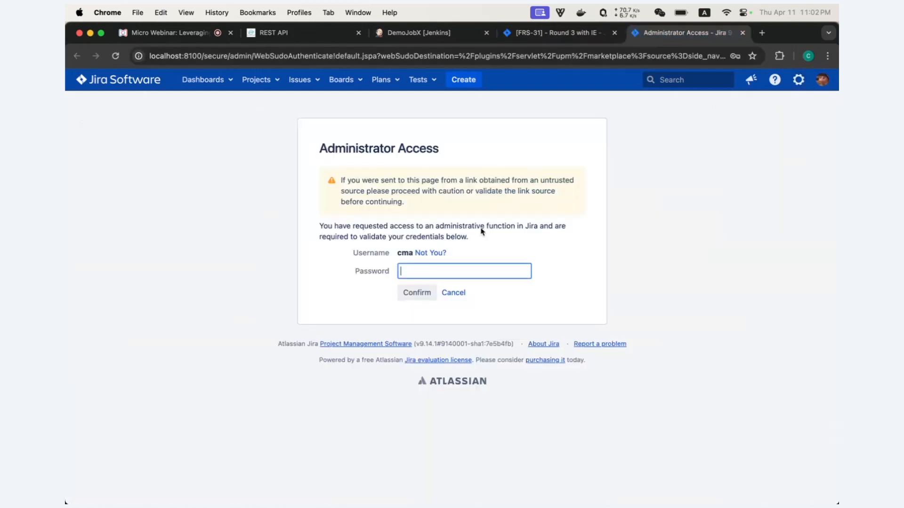
{"action": "key", "text": "Return"}
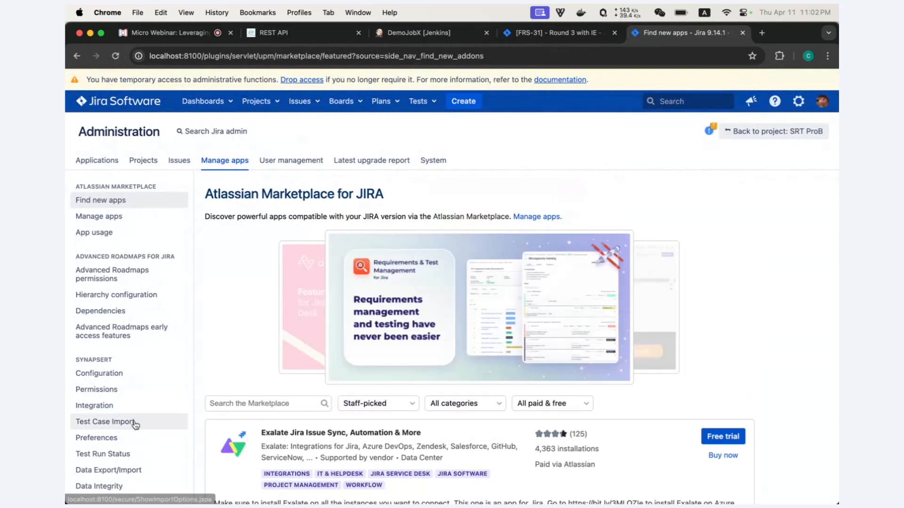
- Go to SynapseRT Integration and select the Demo-Jenkins server URL
{"action": "scroll", "coordinate": [136, 424], "scroll_direction": "down", "scroll_amount": 2}
{"action": "left_click", "coordinate": [109, 358]}
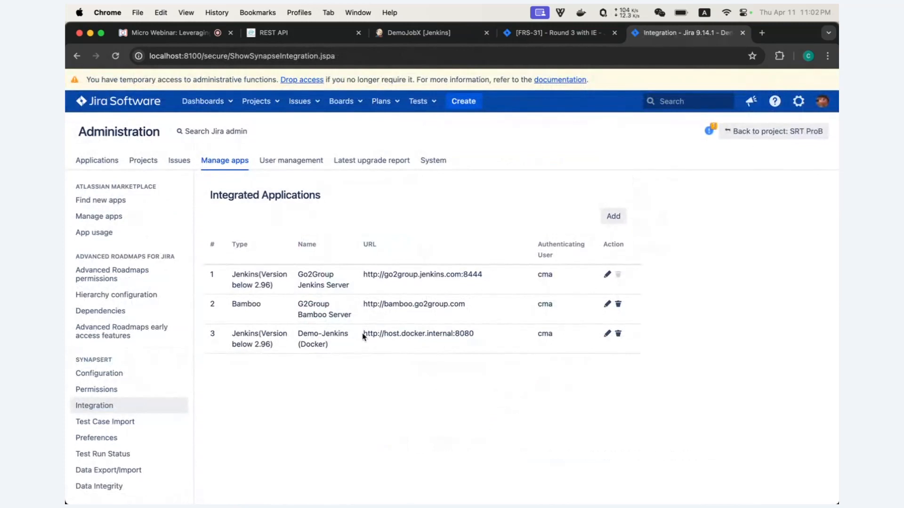
{"action": "left_click_drag", "start_coordinate": [363, 337], "coordinate": [516, 337]}
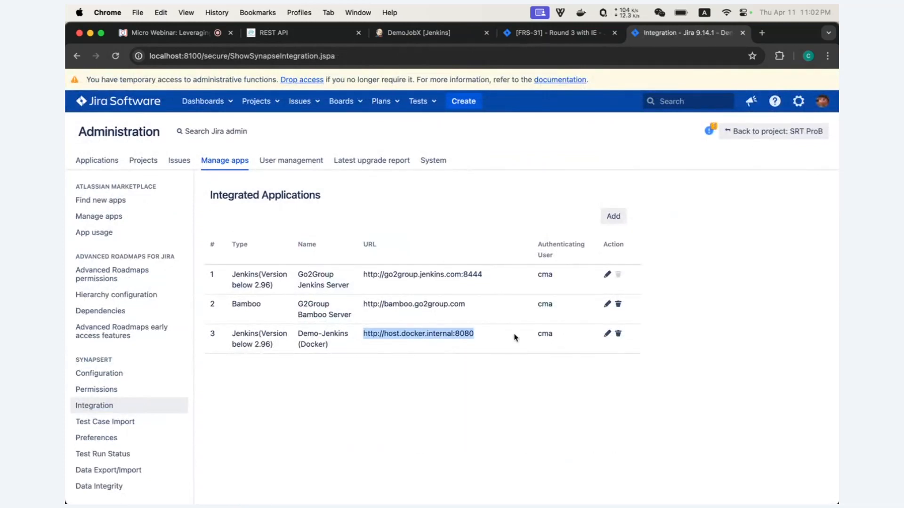
{"action": "left_click", "coordinate": [606, 220]}
{"action": "left_click", "coordinate": [464, 219]}
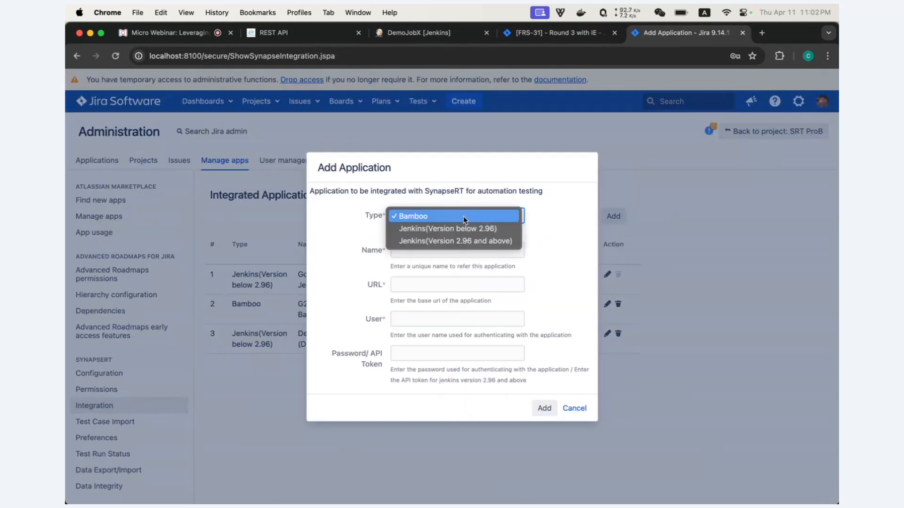
{"action": "left_click", "coordinate": [444, 229]}
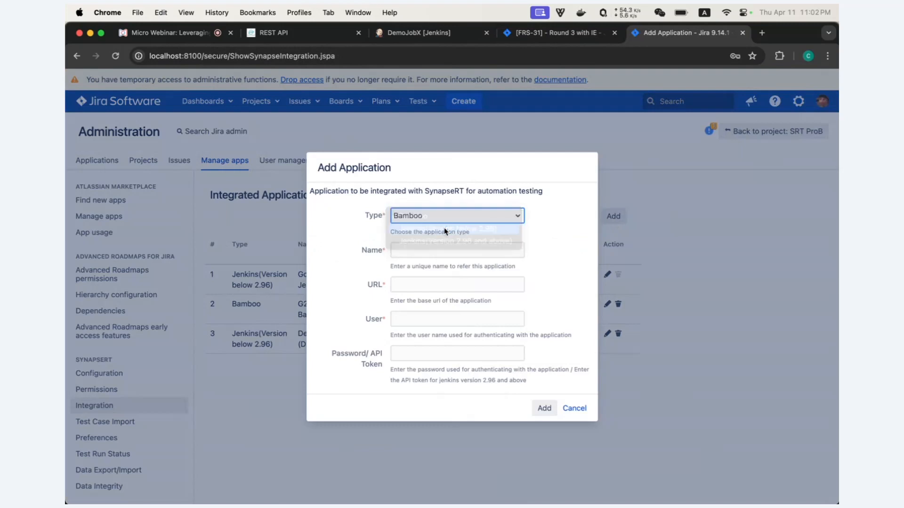
{"action": "left_click", "coordinate": [470, 250]}
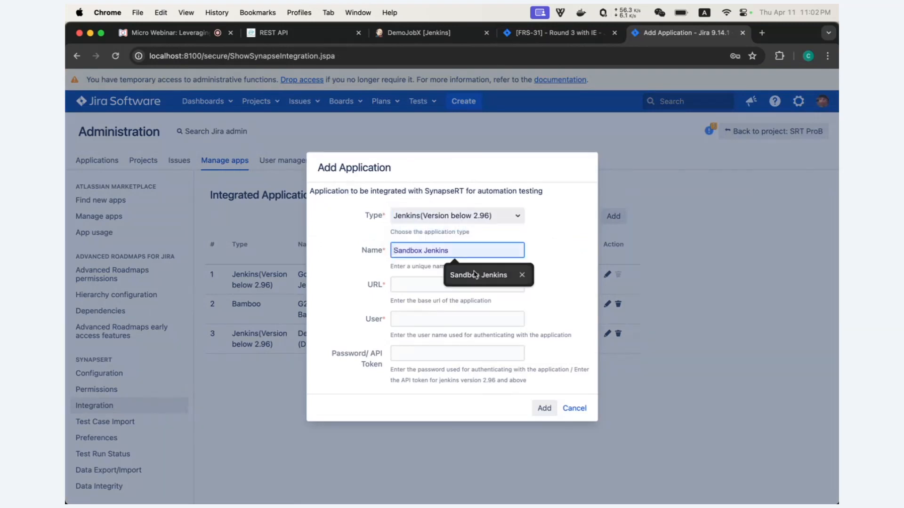
{"action": "left_click", "coordinate": [475, 273]}
{"action": "left_click", "coordinate": [439, 284]}
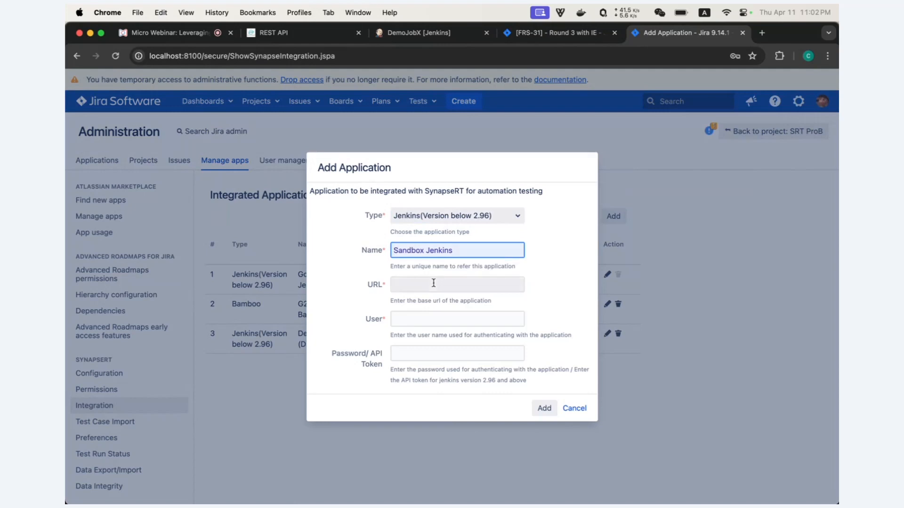
{"action": "key", "text": "Down"}
{"action": "key", "text": "Return"}
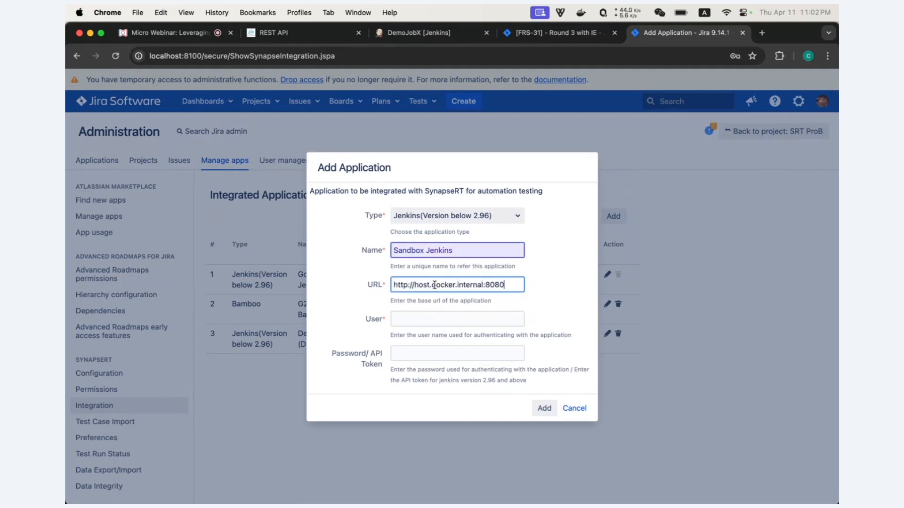
- Enter the Jenkins user name and API token, then save the Sandbox Jenkins integration
{"action": "left_click", "coordinate": [426, 314]}
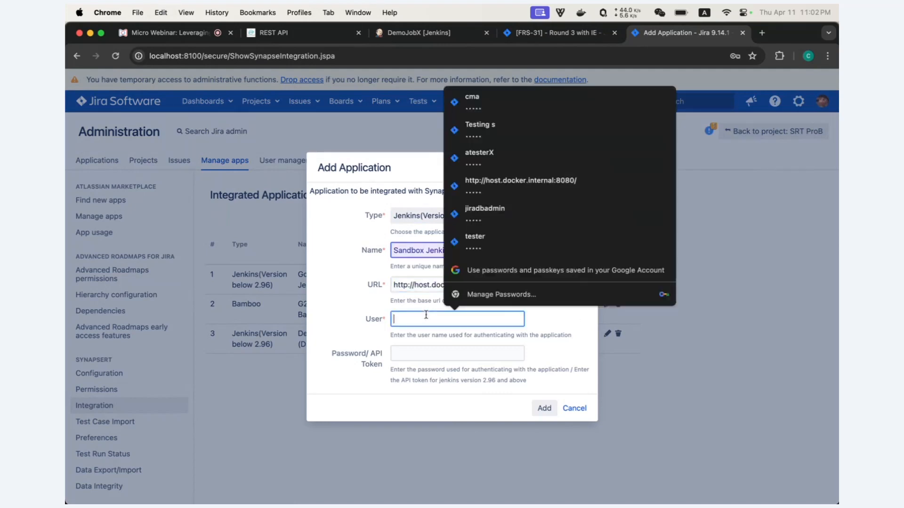
{"action": "left_click", "coordinate": [487, 103]}
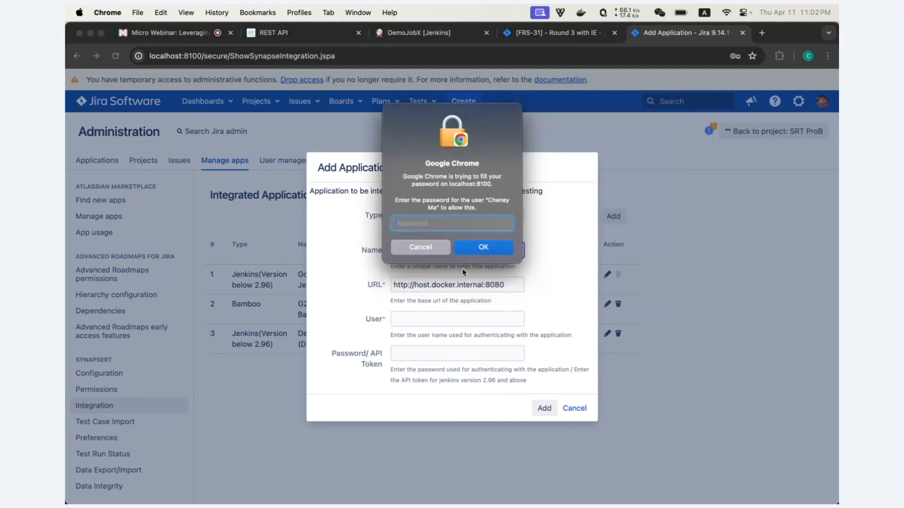
{"action": "left_click", "coordinate": [437, 249]}
{"action": "type", "text": "cma"}
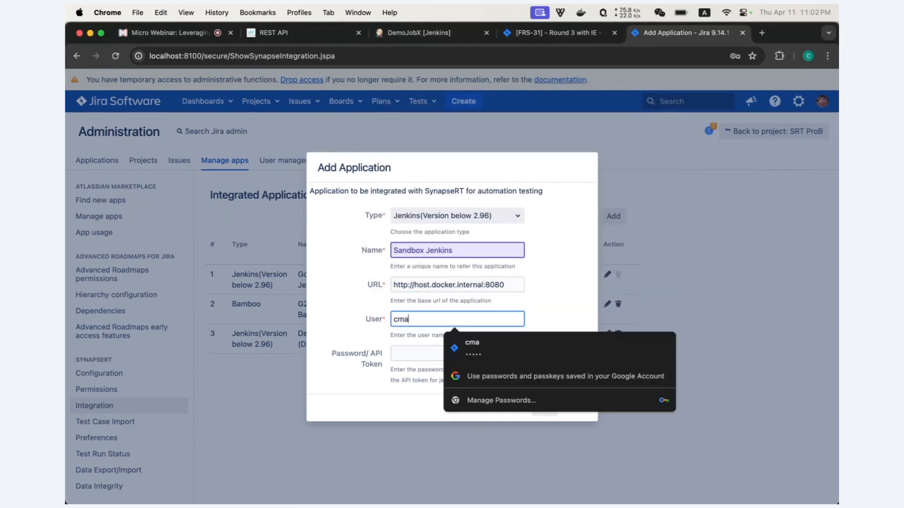
{"action": "left_click", "coordinate": [398, 351]}
{"action": "type", "text": "•••••"}
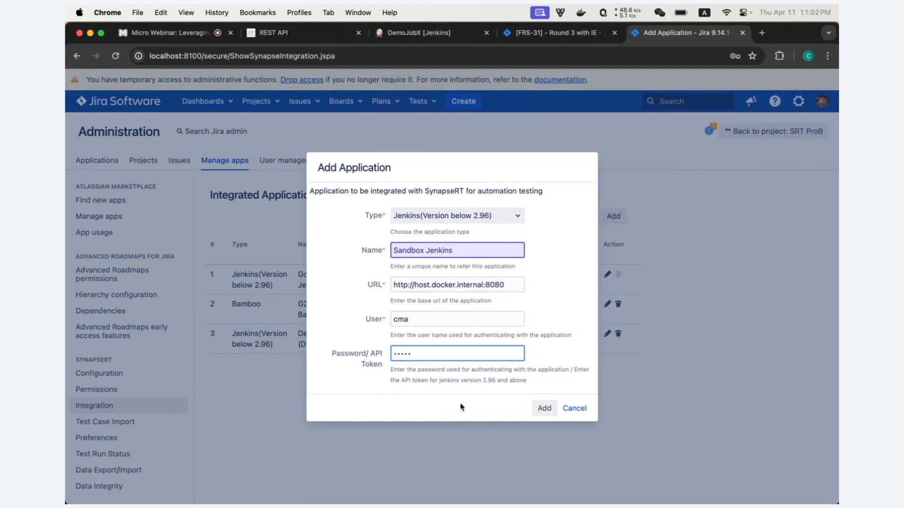
{"action": "left_click", "coordinate": [545, 409]}
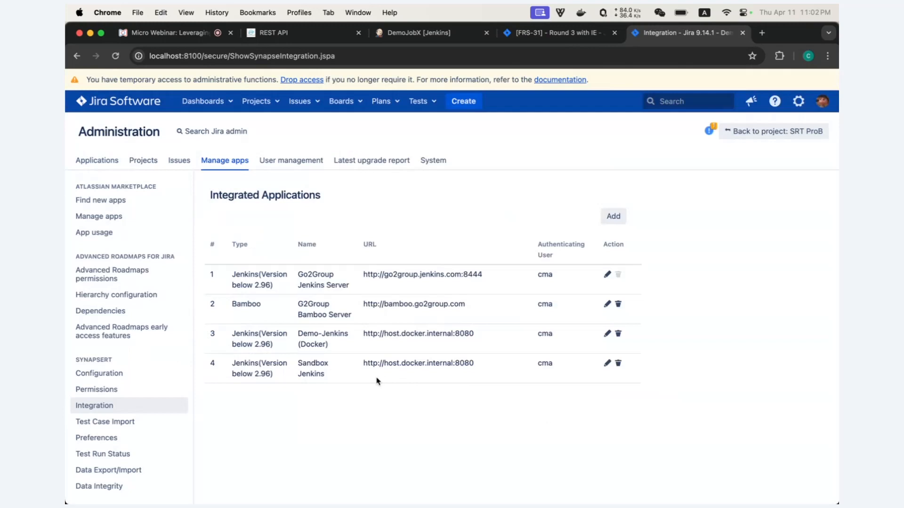
{"action": "left_click_drag", "start_coordinate": [374, 377], "coordinate": [233, 371]}
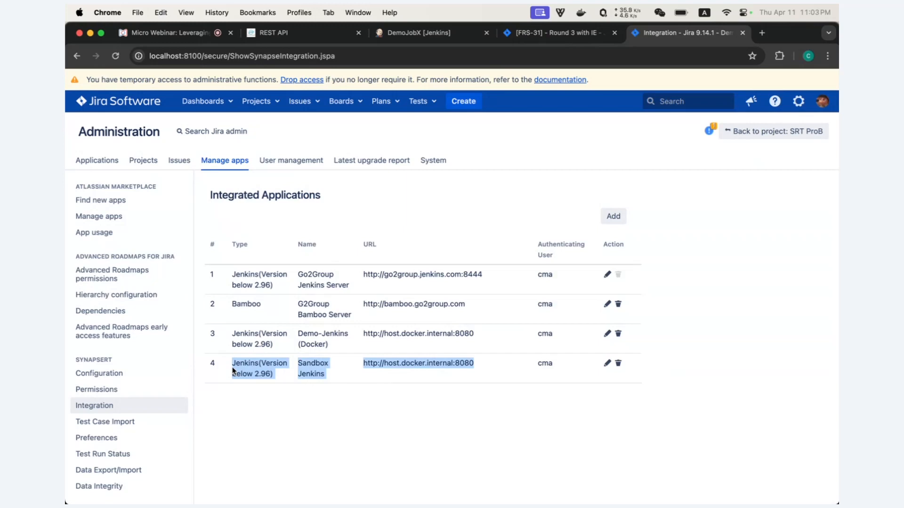
{"action": "left_click", "coordinate": [560, 35]}
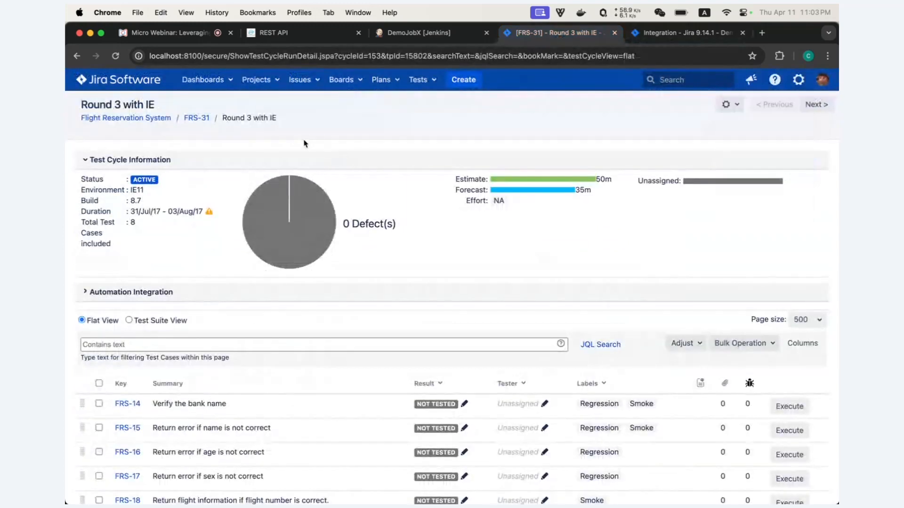
{"action": "left_click", "coordinate": [115, 56]}
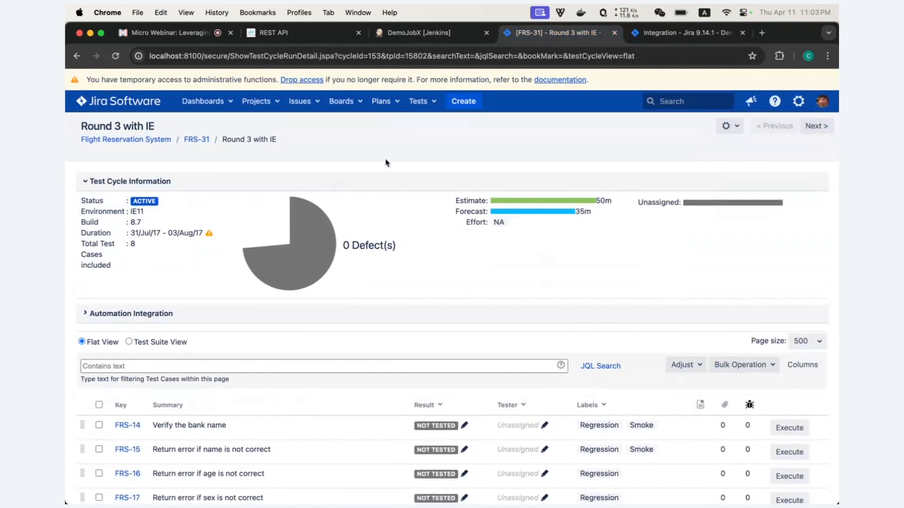
{"action": "scroll", "coordinate": [297, 90], "scroll_direction": "down", "scroll_amount": 1}
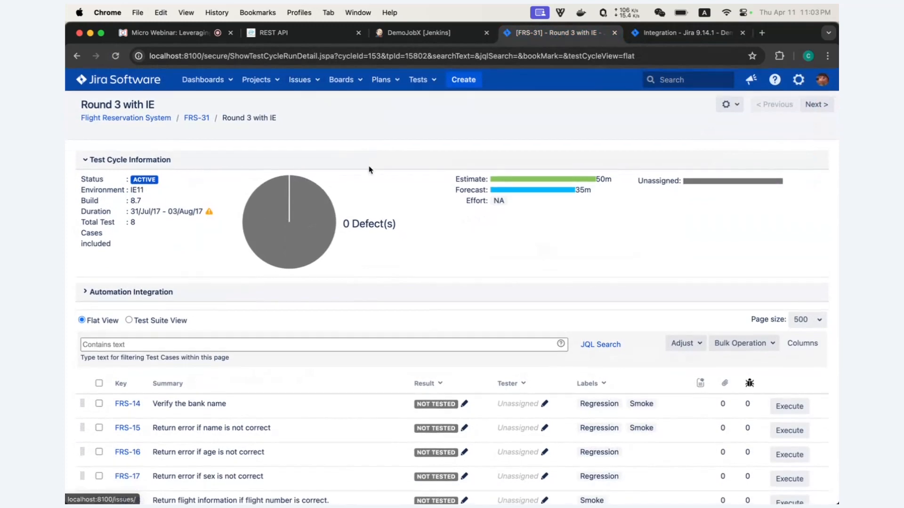
{"action": "scroll", "coordinate": [391, 268], "scroll_direction": "down", "scroll_amount": 3}
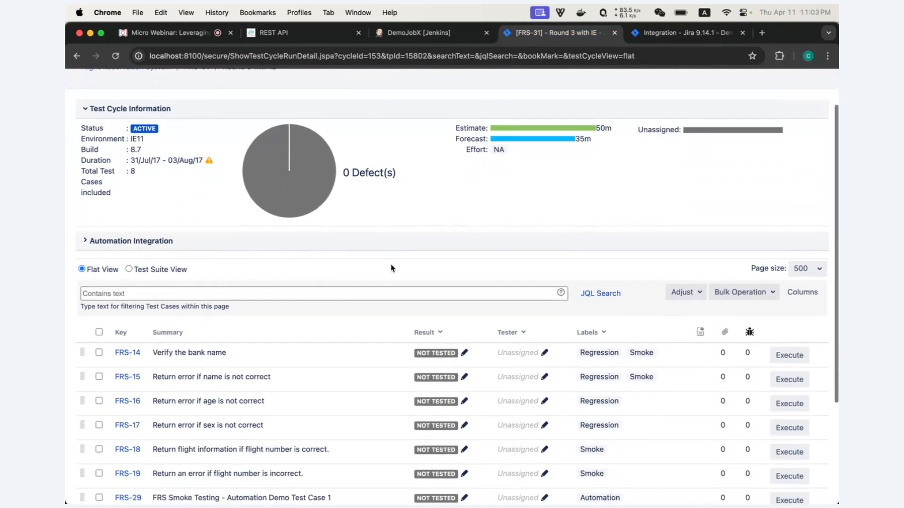
{"action": "scroll", "coordinate": [392, 266], "scroll_direction": "down", "scroll_amount": 4}
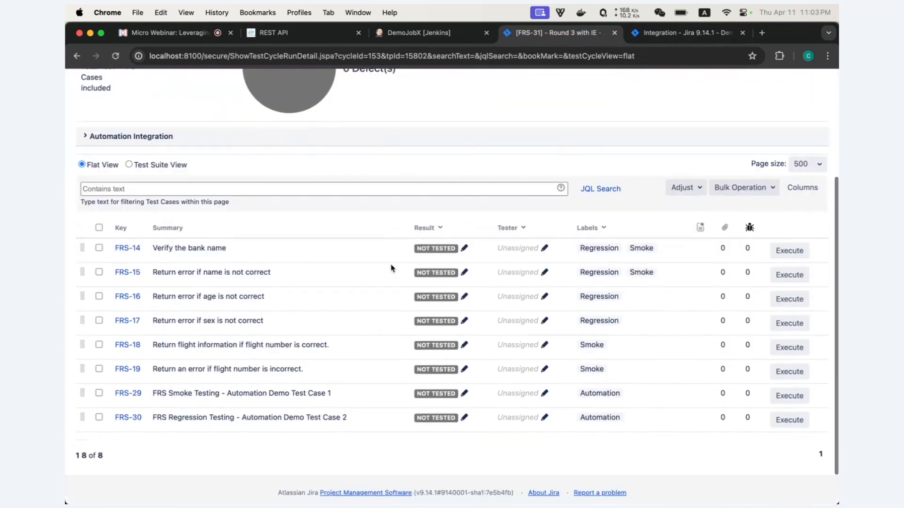
{"action": "left_click_drag", "start_coordinate": [347, 418], "coordinate": [152, 395]}
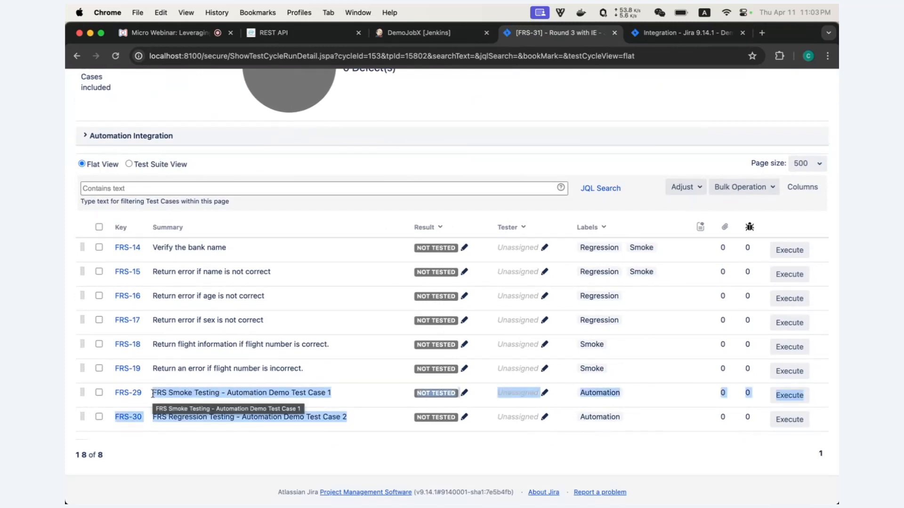
{"action": "left_click", "coordinate": [424, 36]}
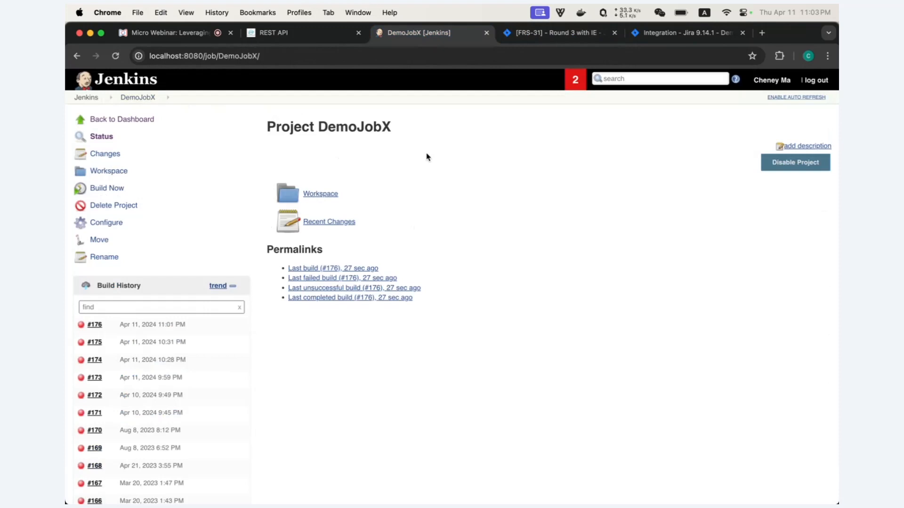
{"action": "left_click", "coordinate": [550, 34]}
{"action": "scroll", "coordinate": [395, 177], "scroll_direction": "up", "scroll_amount": 3}
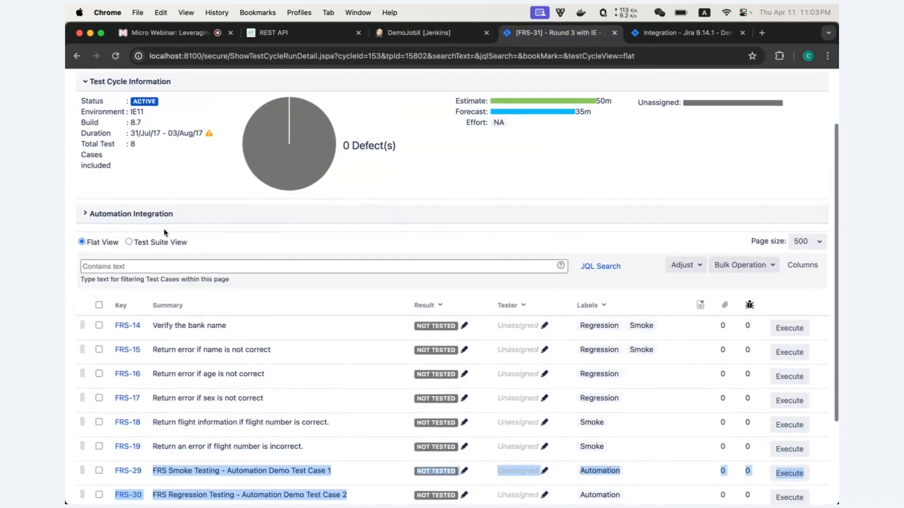
- Add Sandbox Jenkins job DemoJobX to the cycle's Automation Integration
{"action": "left_click", "coordinate": [86, 214]}
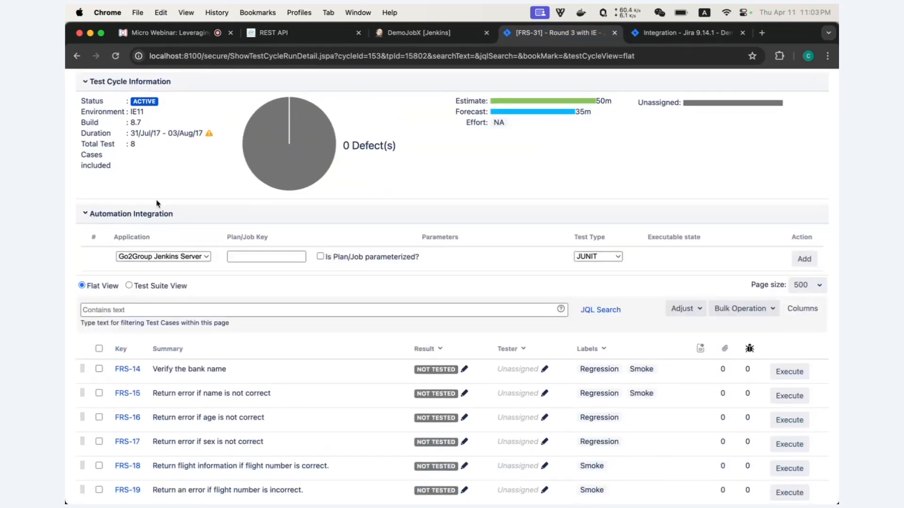
{"action": "left_click", "coordinate": [208, 258]}
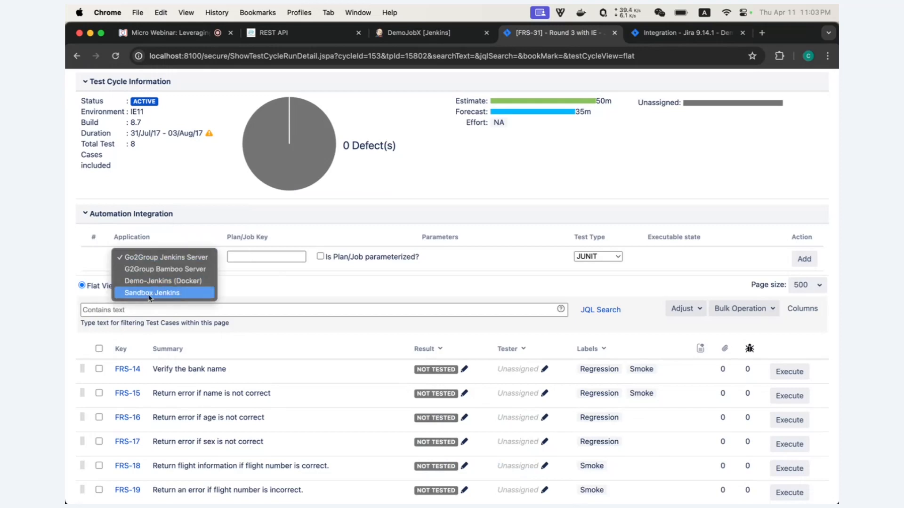
{"action": "left_click", "coordinate": [134, 294]}
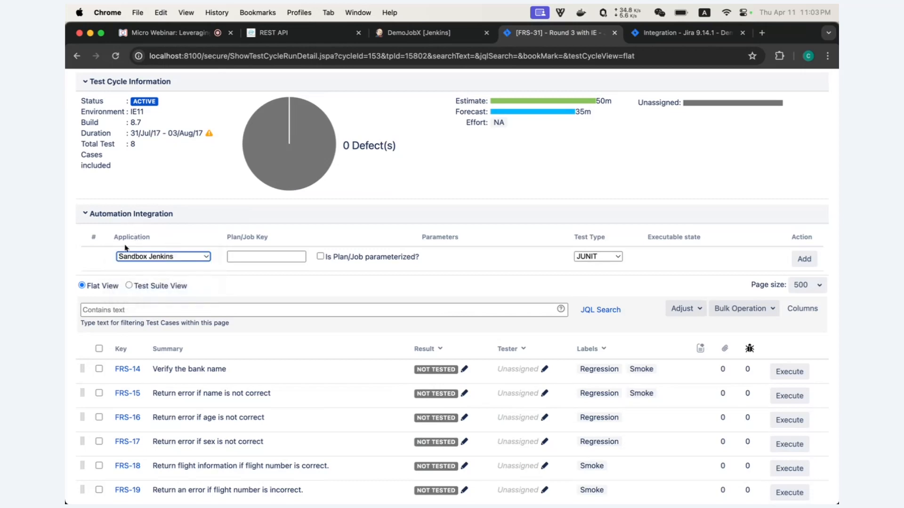
{"action": "left_click", "coordinate": [238, 259]}
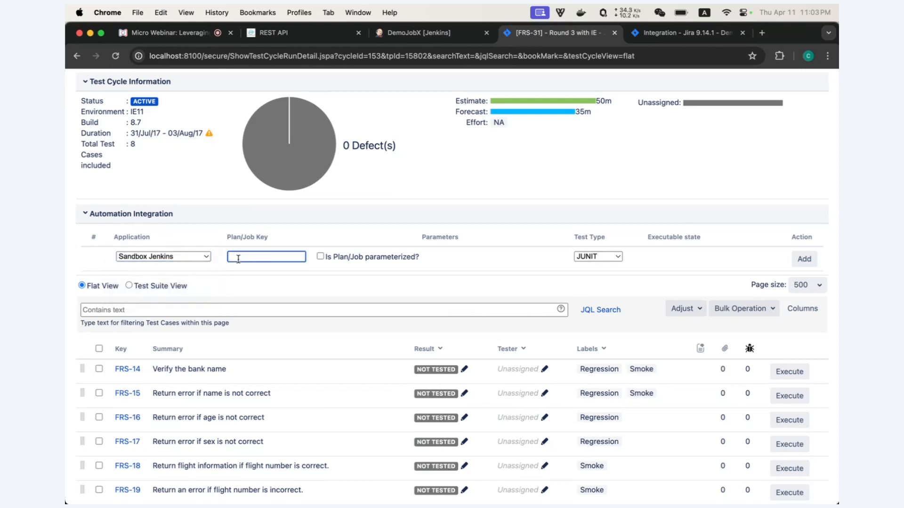
{"action": "type", "text": "DemoJobX"}
{"action": "left_click", "coordinate": [805, 260]}
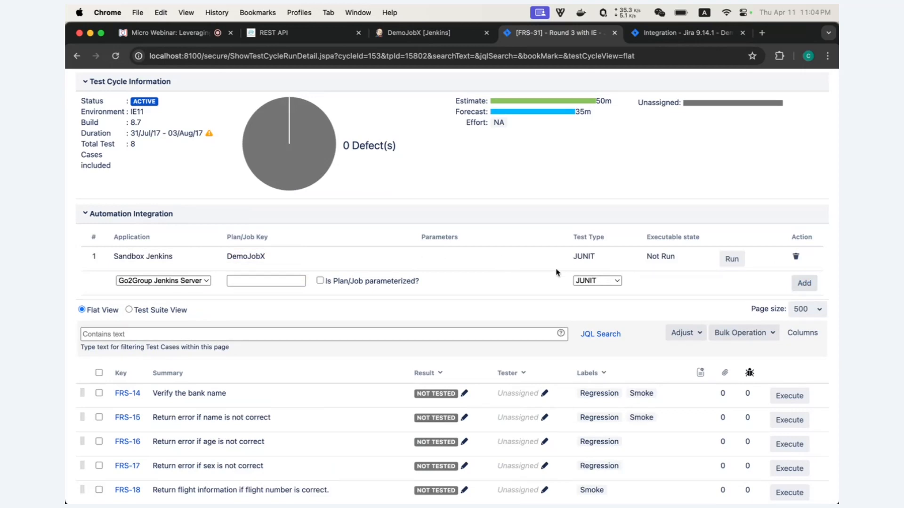
- Run the DemoJobX integration and switch to its Jenkins project page
{"action": "left_click", "coordinate": [730, 260]}
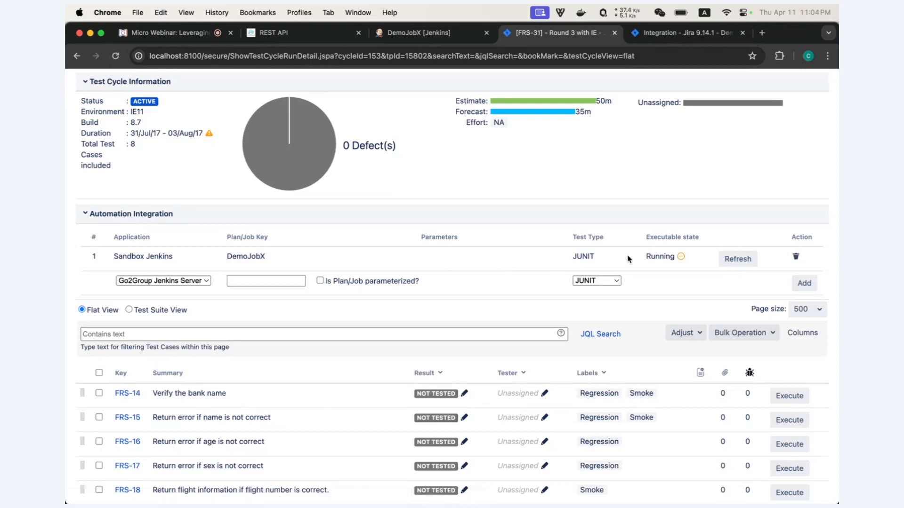
{"action": "left_click_drag", "start_coordinate": [173, 257], "coordinate": [114, 260]}
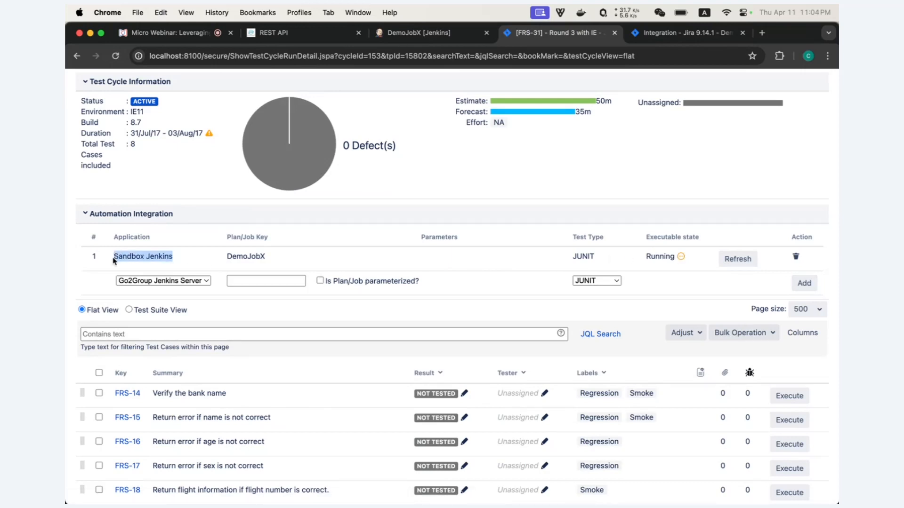
{"action": "left_click", "coordinate": [412, 34]}
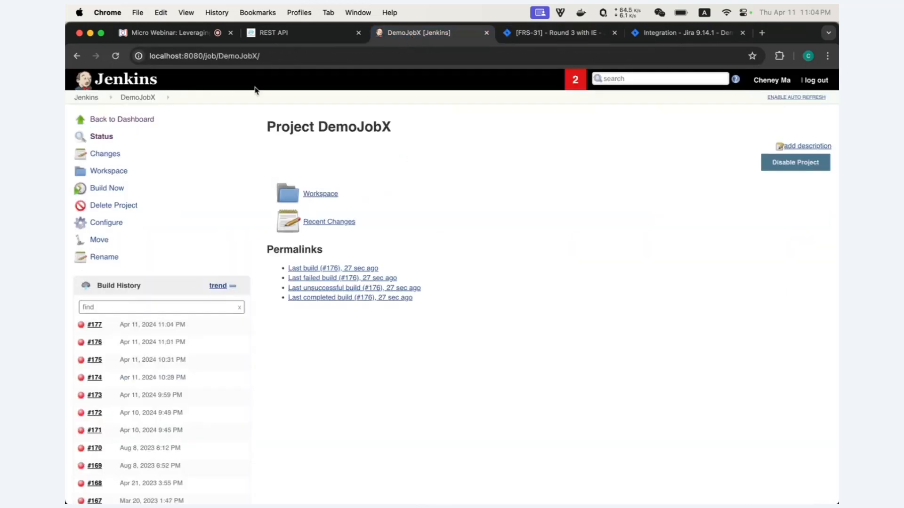
- Reload DemoJobX and open the options menu for new build #177
{"action": "left_click", "coordinate": [115, 57]}
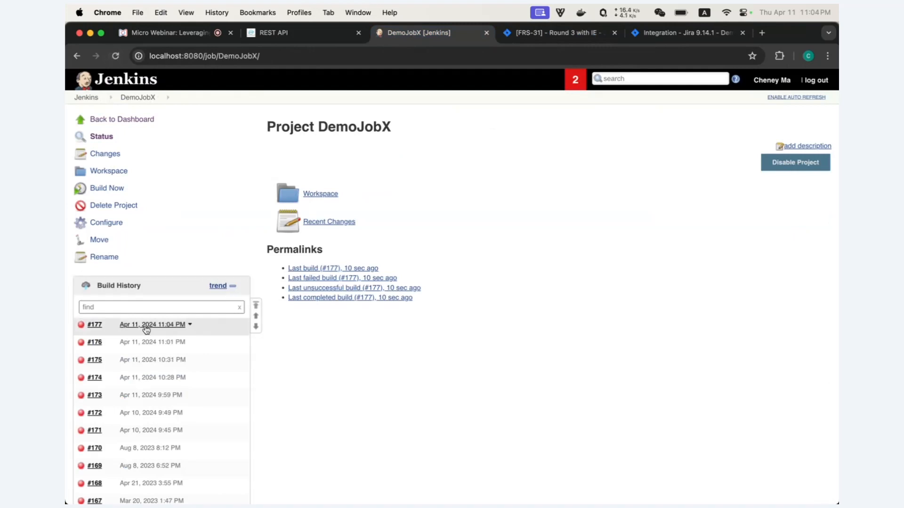
{"action": "left_click", "coordinate": [108, 326]}
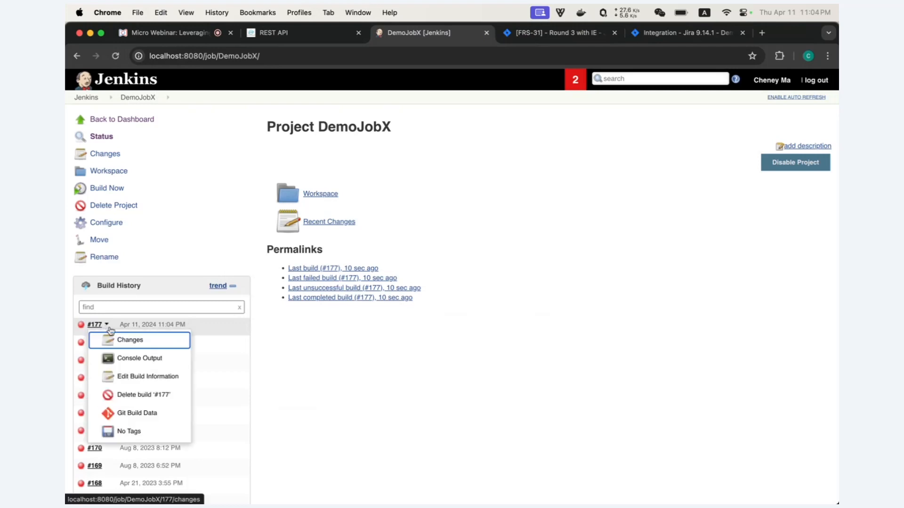
- Check build #177's console output: 2 tests run, 1 failure, BUILD FAILED; then return to Jira
{"action": "left_click", "coordinate": [125, 359]}
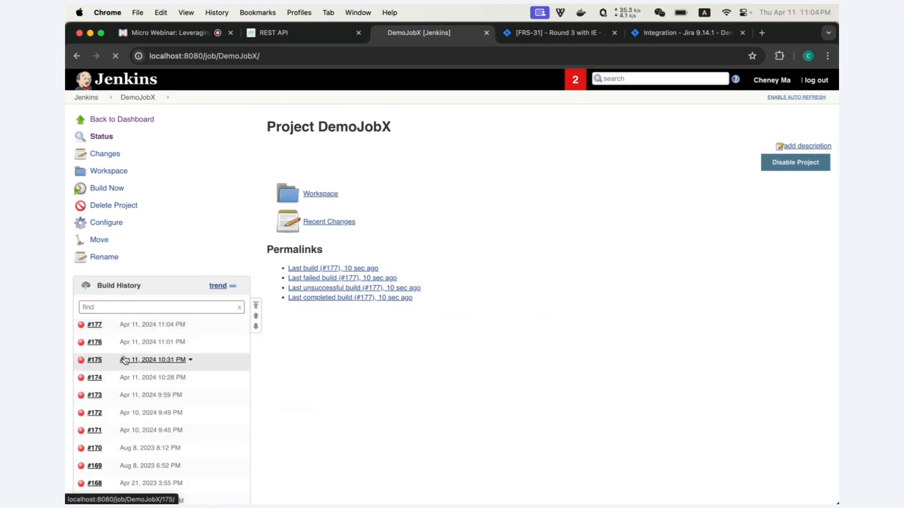
{"action": "scroll", "coordinate": [405, 287], "scroll_direction": "down", "scroll_amount": 1}
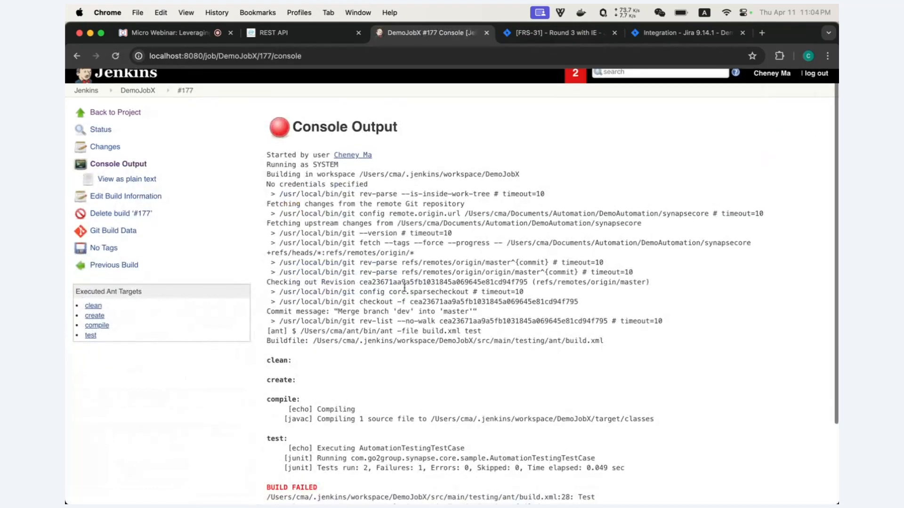
{"action": "scroll", "coordinate": [405, 287], "scroll_direction": "down", "scroll_amount": 3}
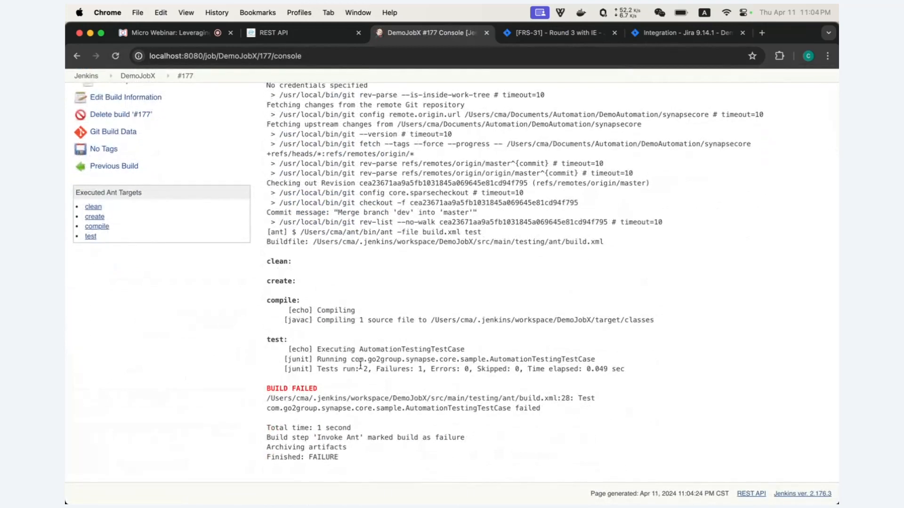
{"action": "left_click_drag", "start_coordinate": [284, 369], "coordinate": [368, 370]}
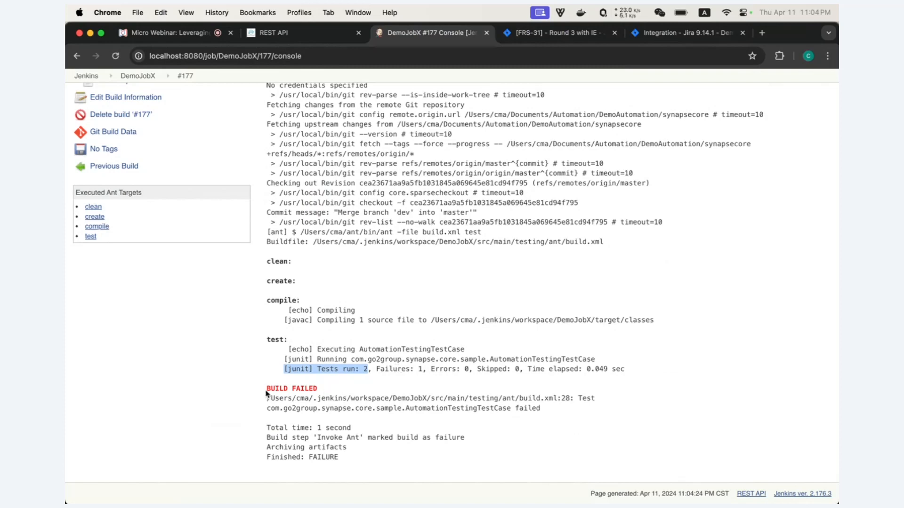
{"action": "left_click_drag", "start_coordinate": [266, 392], "coordinate": [325, 392]}
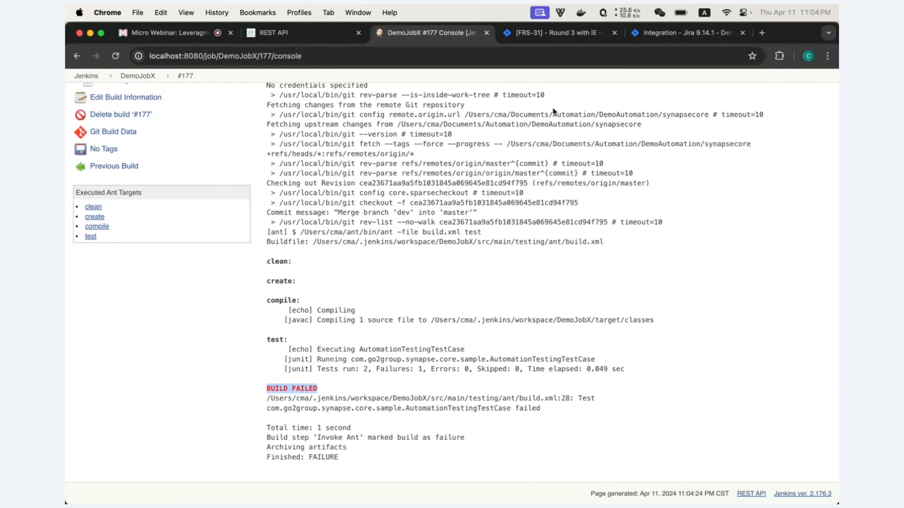
{"action": "left_click", "coordinate": [558, 38]}
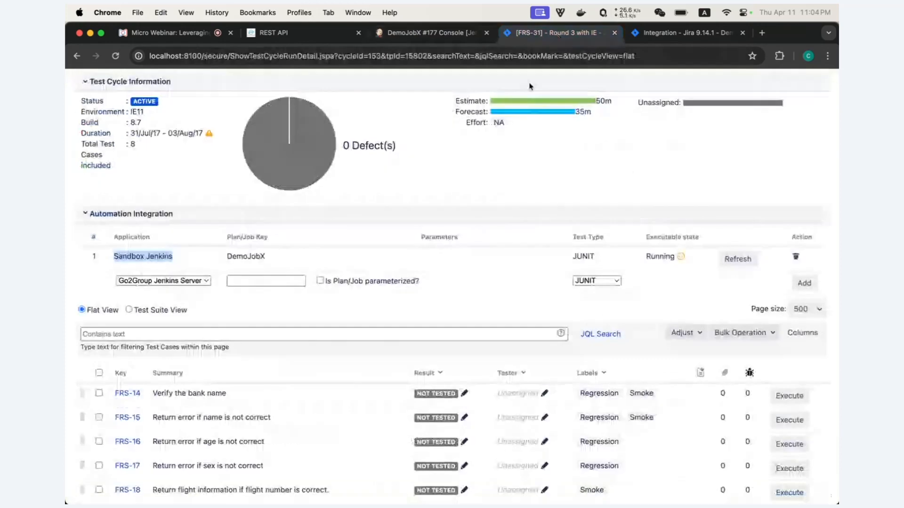
- Update the automation run results so FRS-29 reads Passed and FRS-30 Failed
{"action": "scroll", "coordinate": [429, 169], "scroll_direction": "up", "scroll_amount": 2}
{"action": "scroll", "coordinate": [429, 169], "scroll_direction": "down", "scroll_amount": 6}
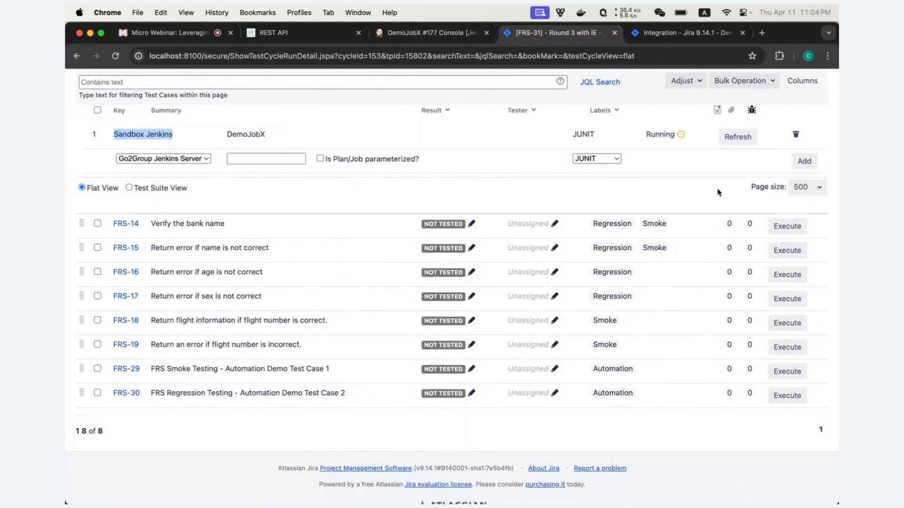
{"action": "left_click", "coordinate": [738, 139]}
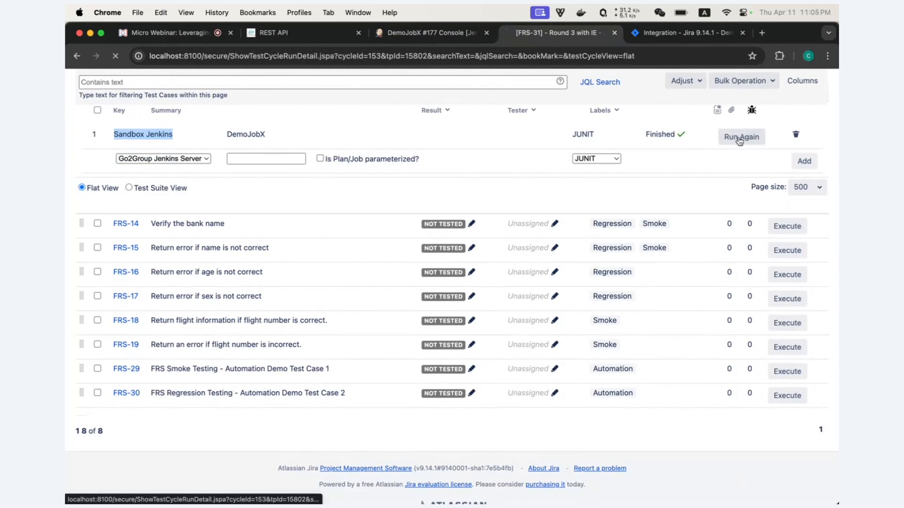
- Read FRS-30's assertion failure comment and expand Automation Integration showing DemoJobX Finished
{"action": "scroll", "coordinate": [614, 191], "scroll_direction": "up", "scroll_amount": 1}
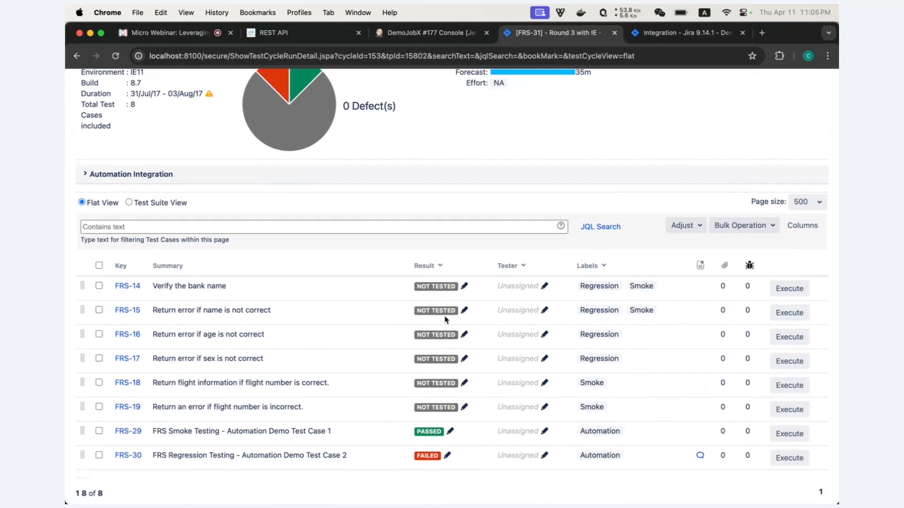
{"action": "scroll", "coordinate": [449, 320], "scroll_direction": "down", "scroll_amount": 1}
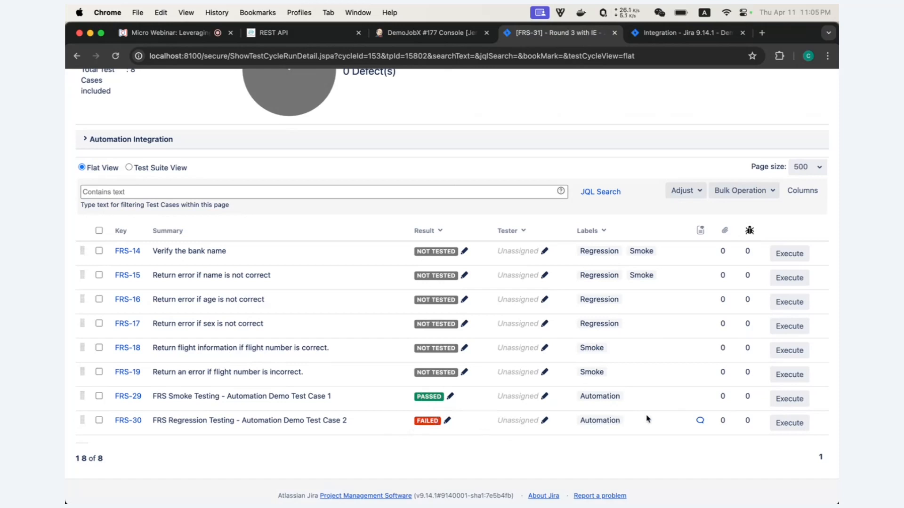
{"action": "mouse_move", "coordinate": [699, 421]}
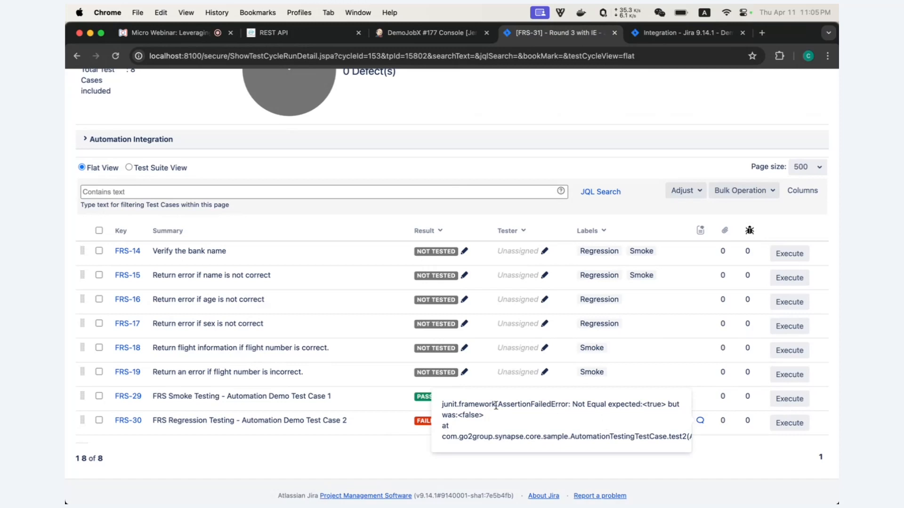
{"action": "left_click_drag", "start_coordinate": [499, 405], "coordinate": [531, 406]}
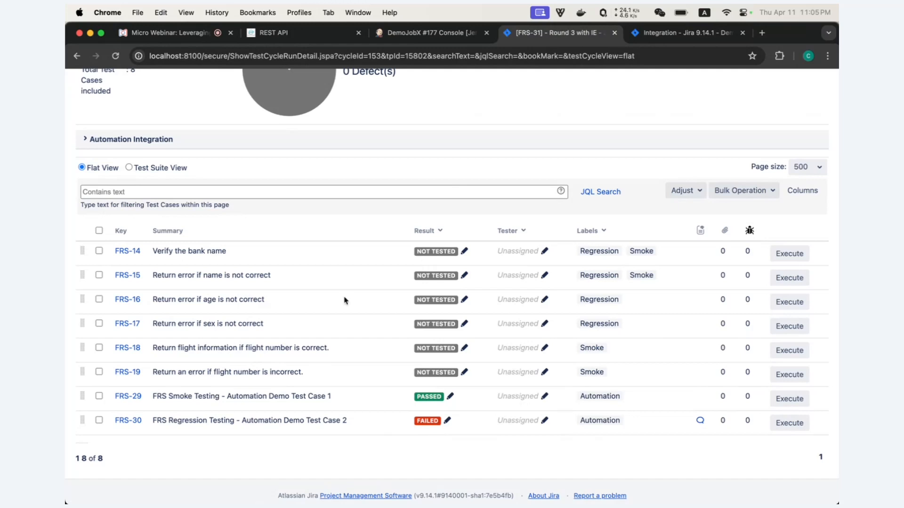
{"action": "left_click", "coordinate": [84, 142]}
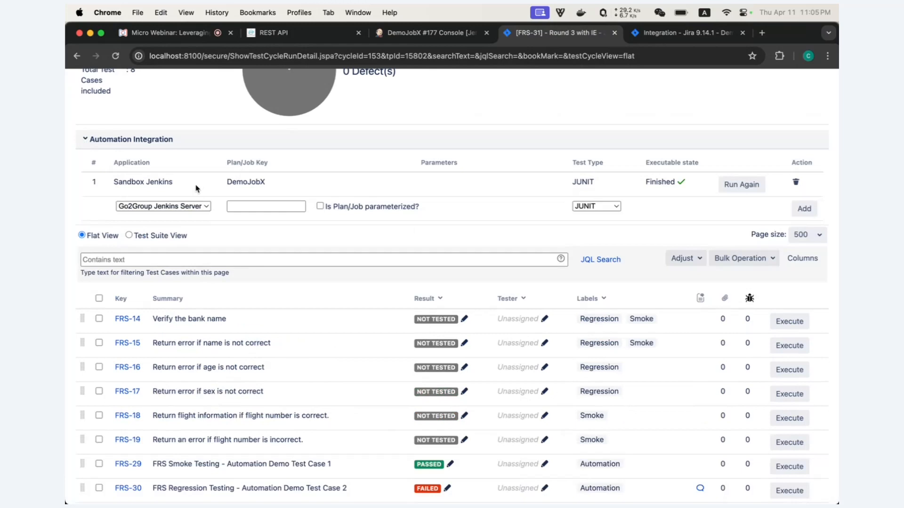
- Highlight the Jenkins DemoJobX job key, then return to build #177's console output
{"action": "left_click_drag", "start_coordinate": [174, 183], "coordinate": [146, 183]}
{"action": "left_click_drag", "start_coordinate": [227, 183], "coordinate": [267, 185]}
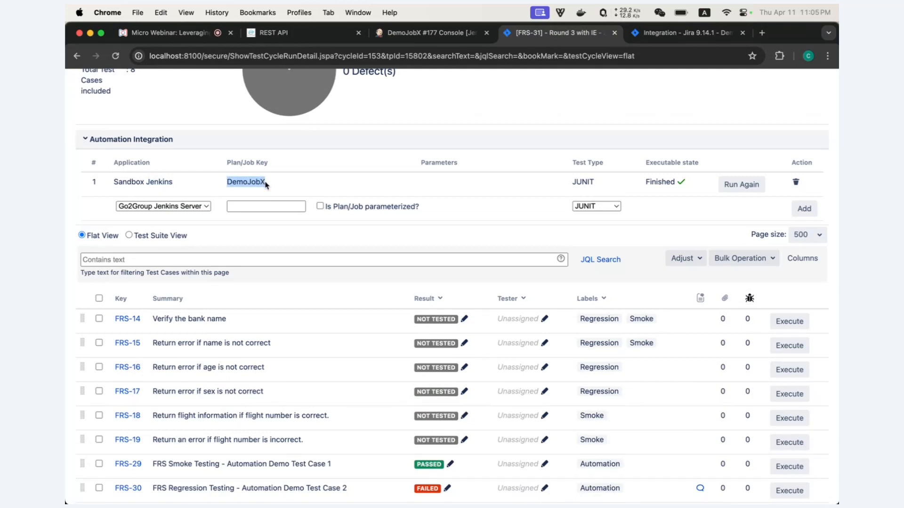
{"action": "scroll", "coordinate": [266, 184], "scroll_direction": "up", "scroll_amount": 1}
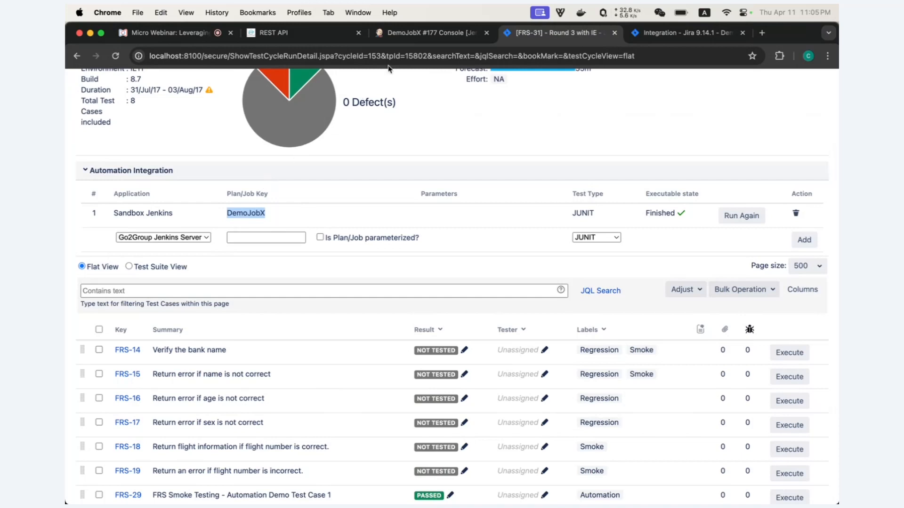
{"action": "left_click", "coordinate": [403, 33]}
{"action": "scroll", "coordinate": [307, 173], "scroll_direction": "up", "scroll_amount": 3}
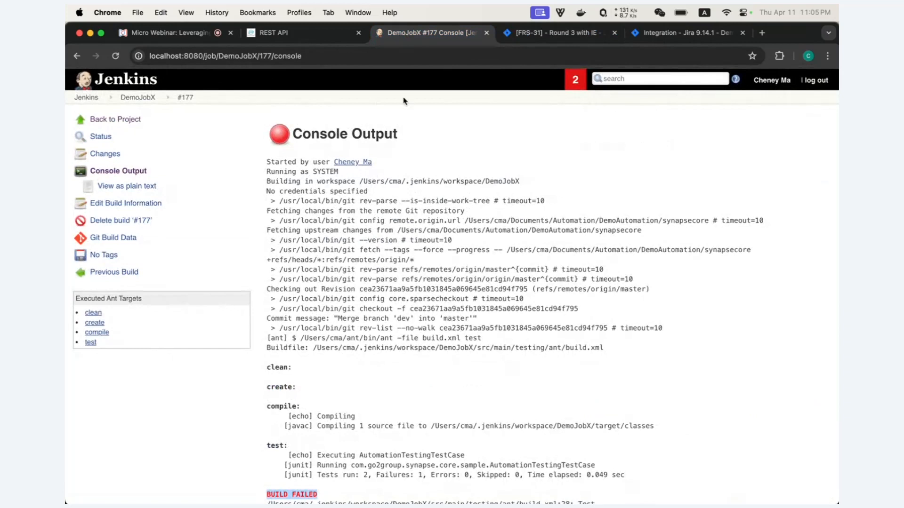
- Return to the FRS-31 Round 3 with IE test cycle page
{"action": "left_click", "coordinate": [544, 42]}
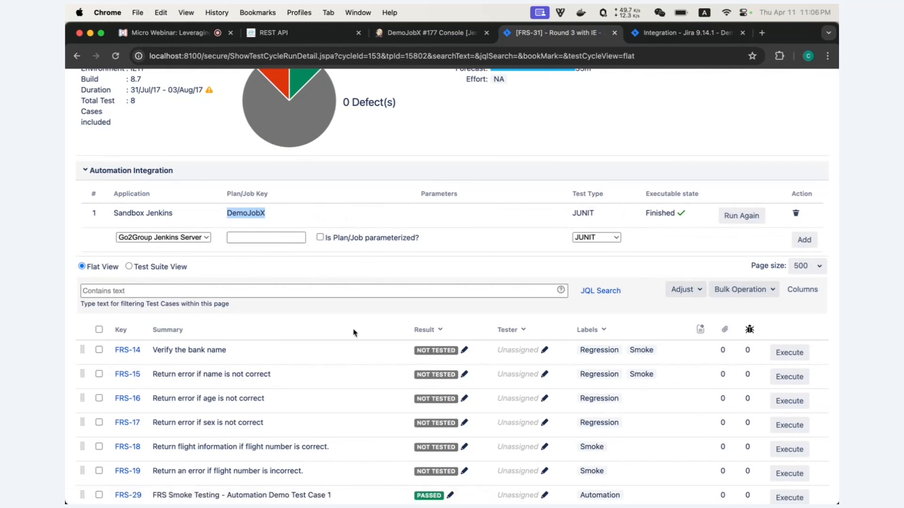
- Review the test cases, collapse Automation Integration, and switch to the SynapseRT REST API documentation
{"action": "scroll", "coordinate": [355, 333], "scroll_direction": "down", "scroll_amount": 5}
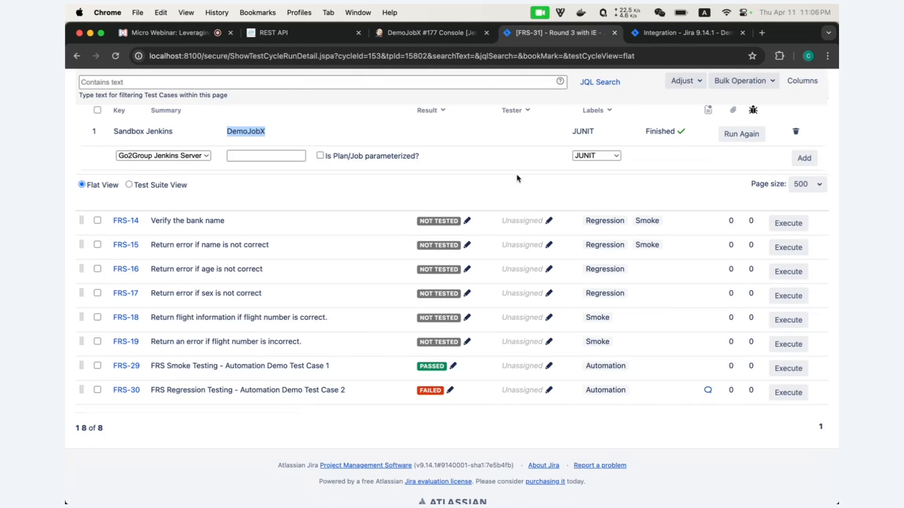
{"action": "scroll", "coordinate": [517, 179], "scroll_direction": "up", "scroll_amount": 3}
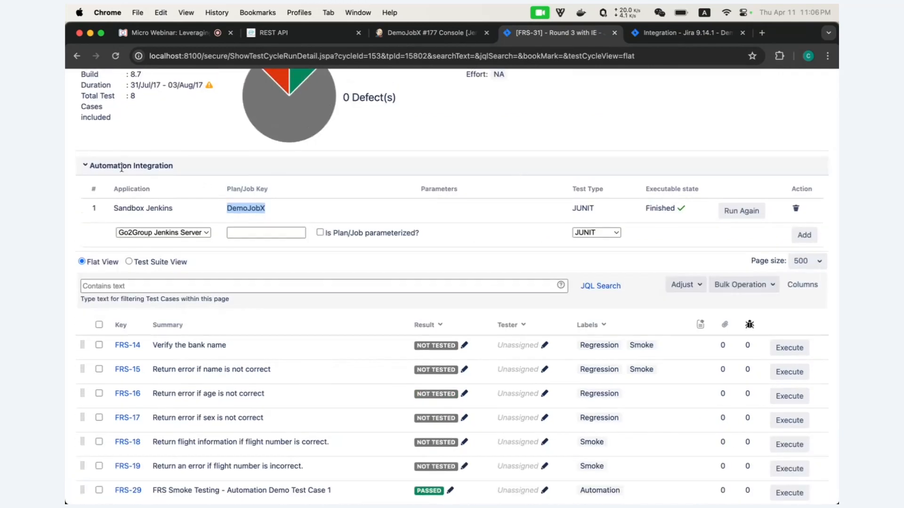
{"action": "left_click", "coordinate": [86, 167]}
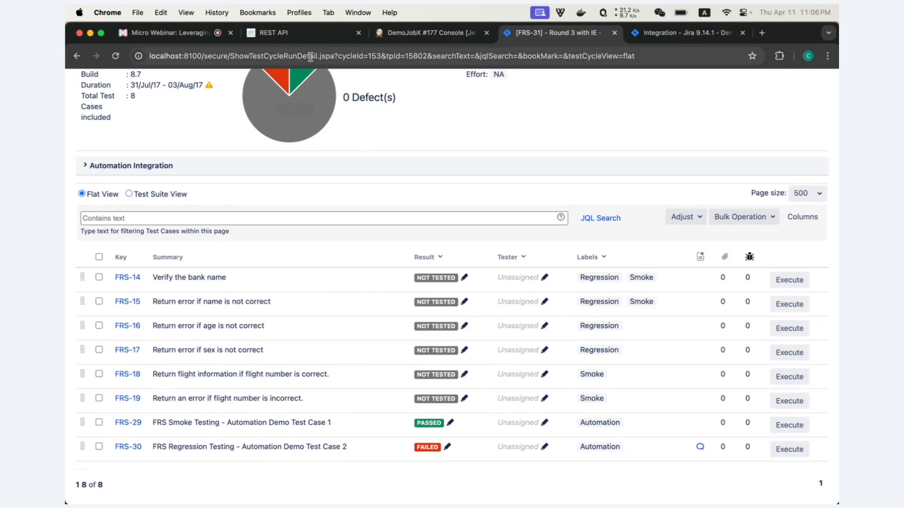
{"action": "left_click", "coordinate": [282, 33]}
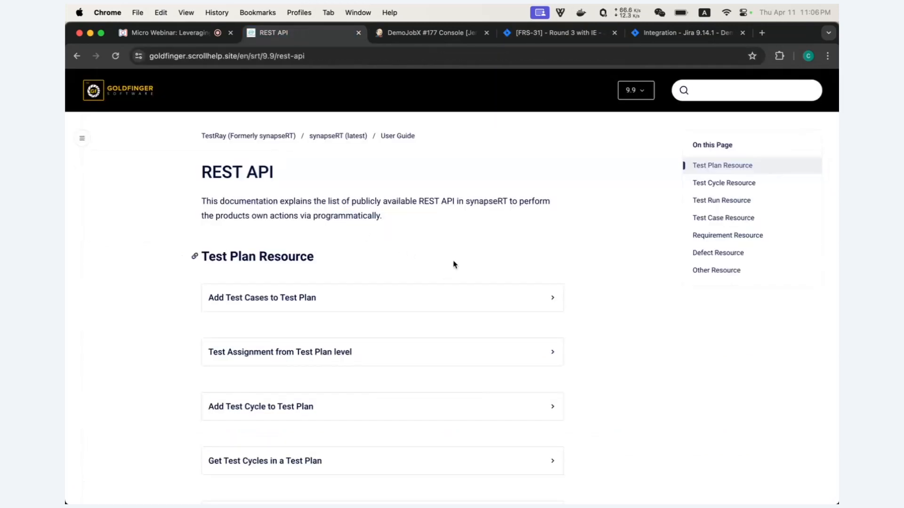
- Browse the Test Plan Resource endpoints, then return to the [FRS-31] Round 3 with IE cycle
{"action": "scroll", "coordinate": [454, 264], "scroll_direction": "down", "scroll_amount": 6}
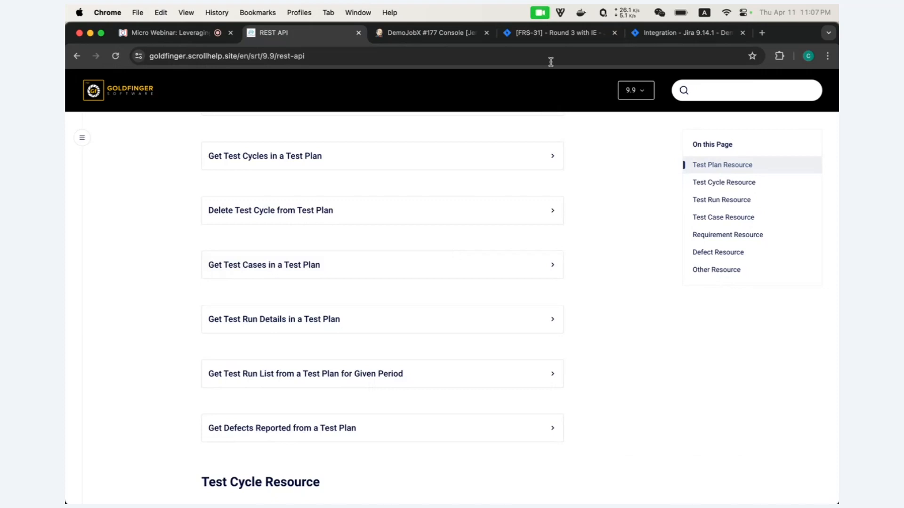
{"action": "left_click", "coordinate": [549, 41]}
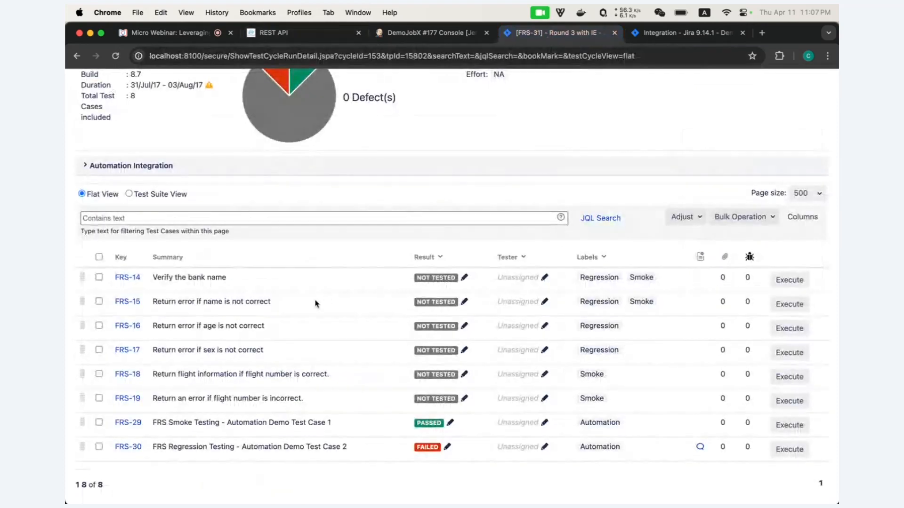
- Expand and then collapse the Automation Integration details on the Round 3 with IE cycle
{"action": "scroll", "coordinate": [278, 318], "scroll_direction": "up", "scroll_amount": 1}
{"action": "scroll", "coordinate": [278, 320], "scroll_direction": "up", "scroll_amount": 1}
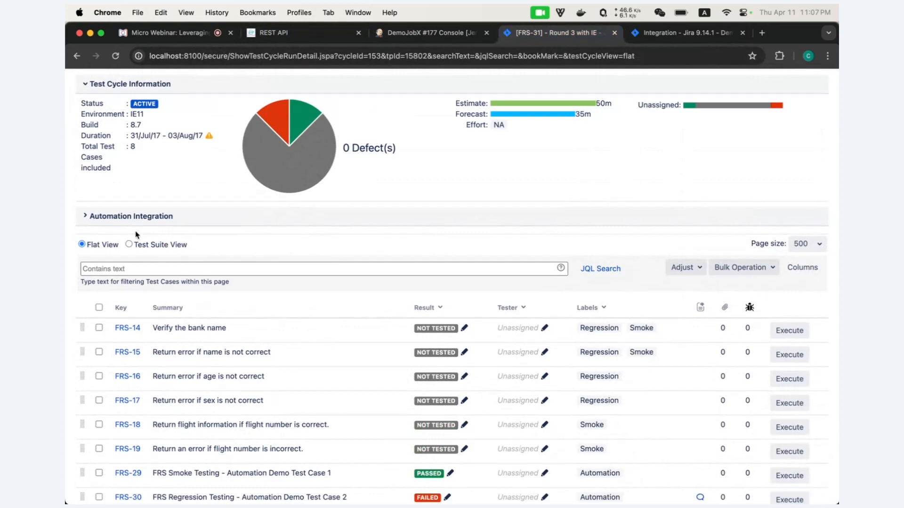
{"action": "left_click", "coordinate": [86, 217]}
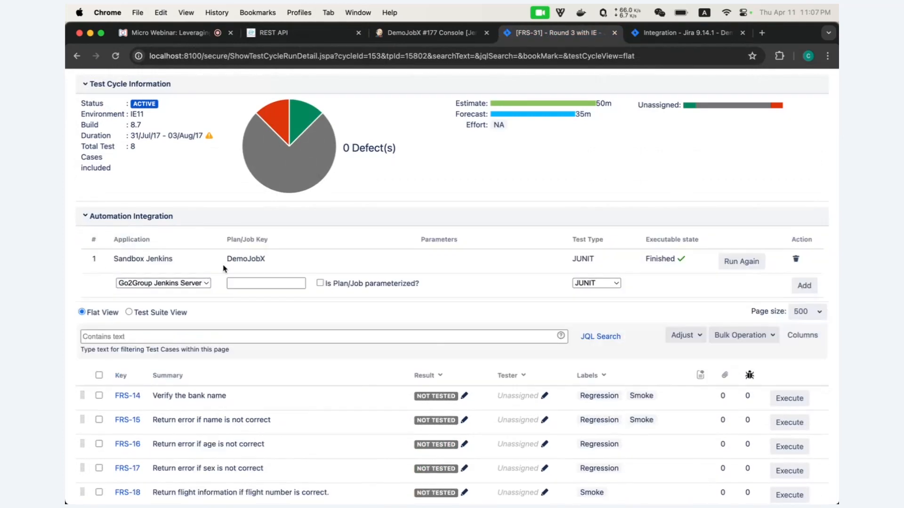
{"action": "left_click", "coordinate": [85, 217]}
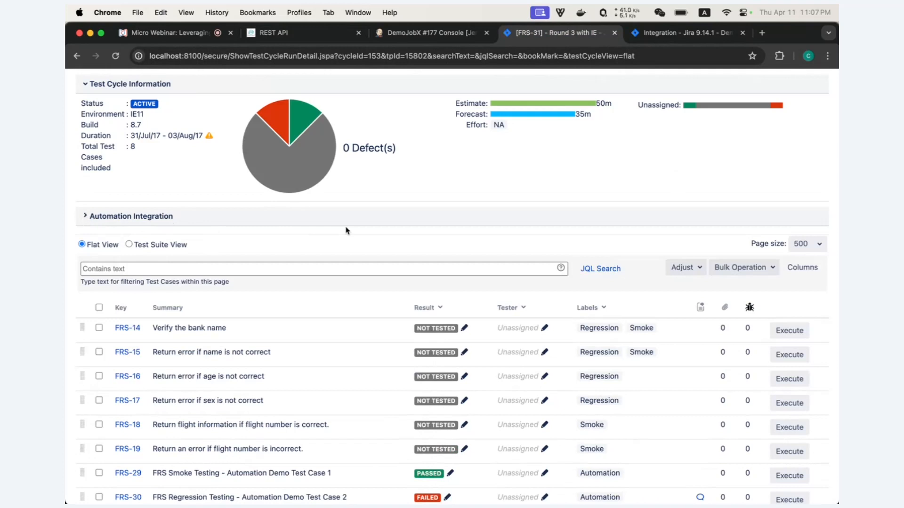
- Highlight the FRS-14 to FRS-16 rows, then bring Postman's bulkStatusUpdate request for cycle 153 forward
{"action": "triple_click", "coordinate": [261, 373]}
{"action": "left_click_drag", "start_coordinate": [271, 372], "coordinate": [179, 328]}
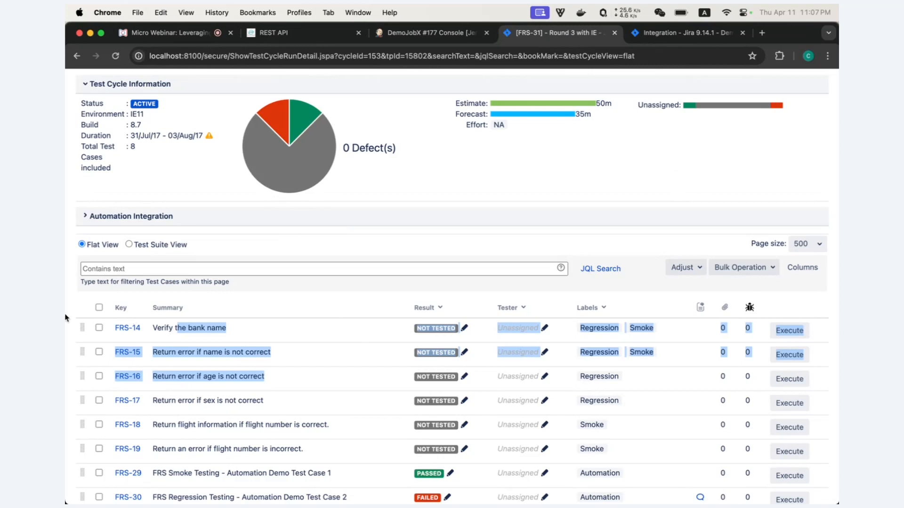
{"action": "mouse_move", "coordinate": [66, 326]}
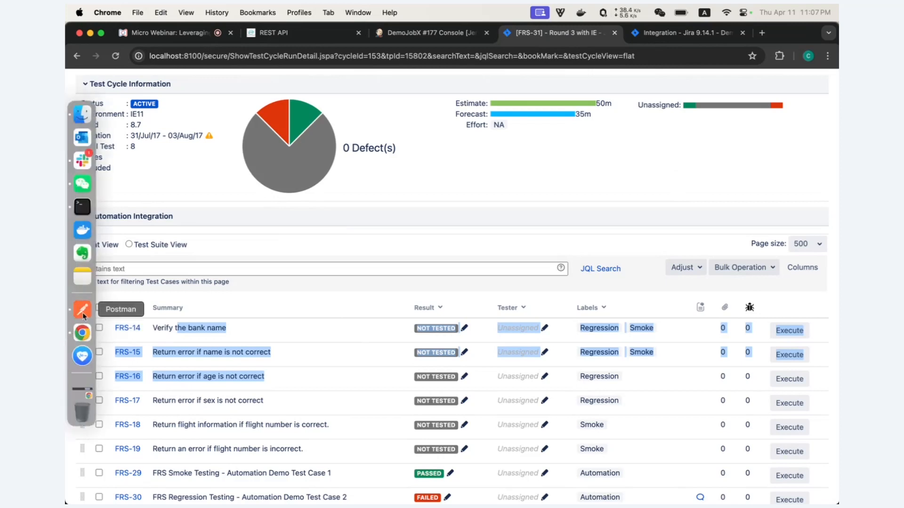
{"action": "left_click", "coordinate": [82, 313]}
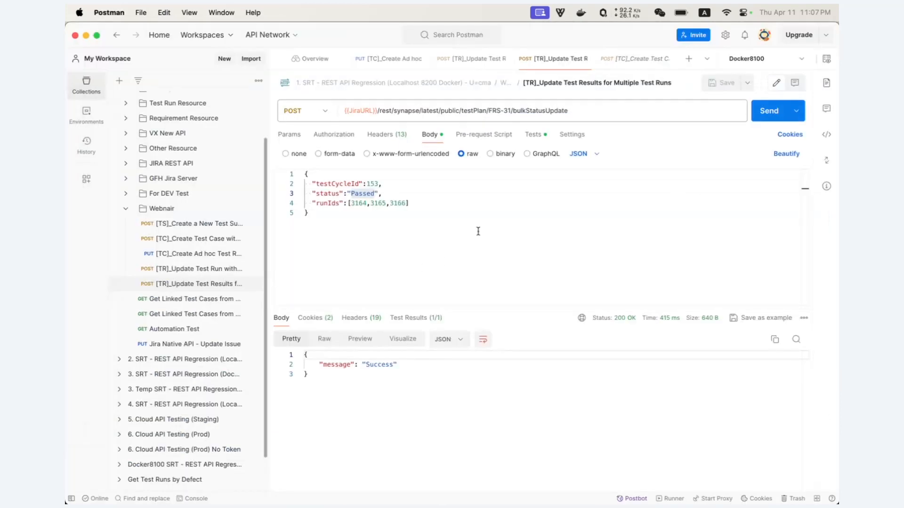
- Re-send the bulk update marking runs 3164, 3165 and 3166 Passed, then return to Jira
{"action": "left_click", "coordinate": [423, 205]}
{"action": "left_click_drag", "start_coordinate": [414, 203], "coordinate": [312, 201]}
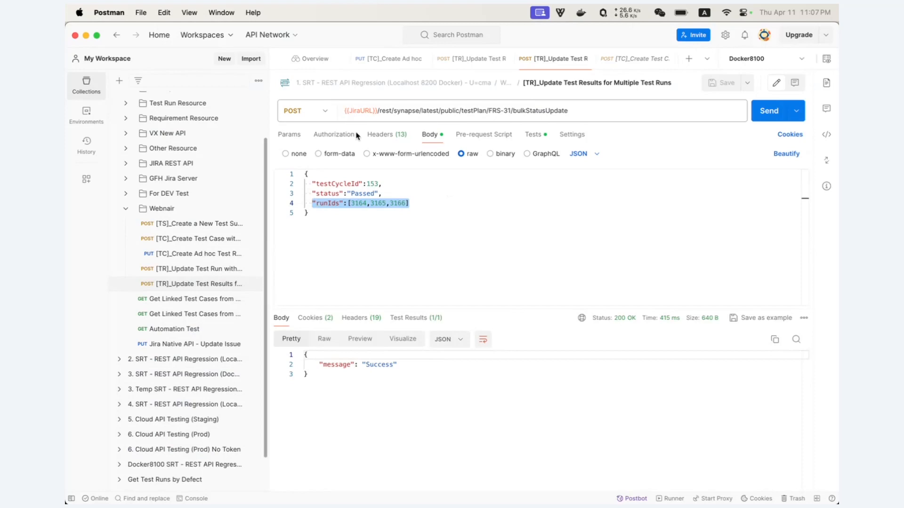
{"action": "left_click", "coordinate": [769, 117]}
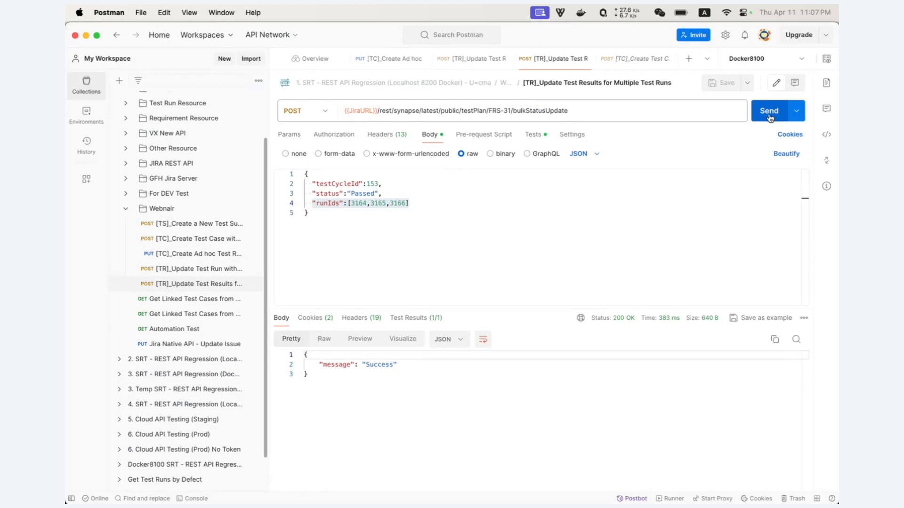
{"action": "key", "text": "super+Tab"}
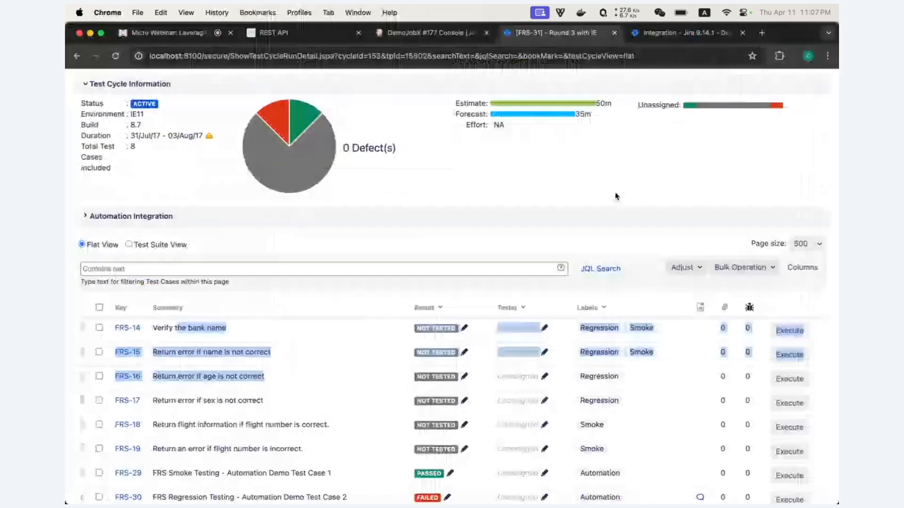
- Reload the Round 3 with IE cycle and confirm FRS-14, FRS-15 and FRS-16 now show Passed
{"action": "left_click", "coordinate": [115, 56]}
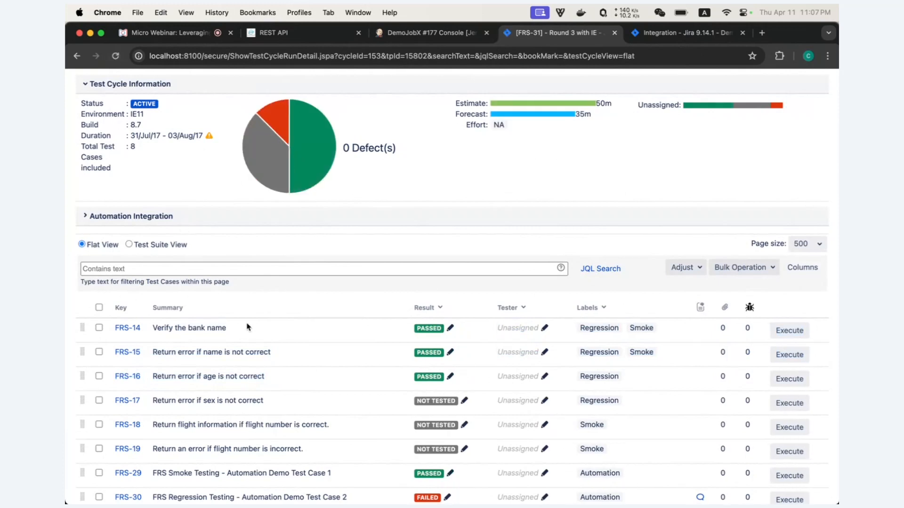
{"action": "left_click_drag", "start_coordinate": [153, 330], "coordinate": [249, 338]}
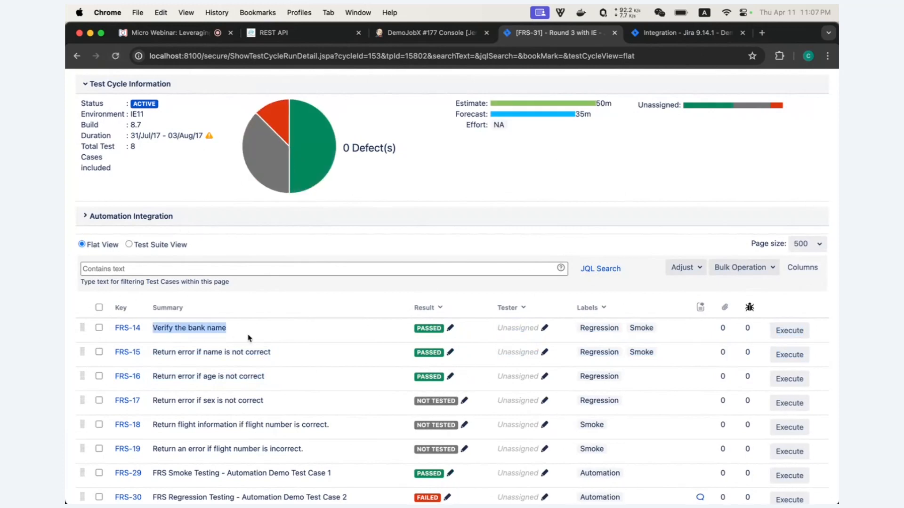
{"action": "left_click_drag", "start_coordinate": [152, 354], "coordinate": [291, 355]}
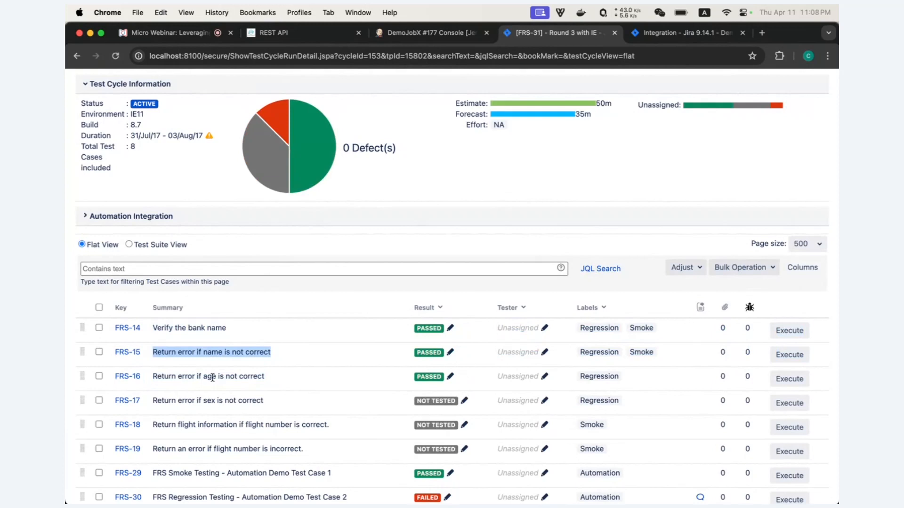
{"action": "left_click_drag", "start_coordinate": [152, 377], "coordinate": [272, 380]}
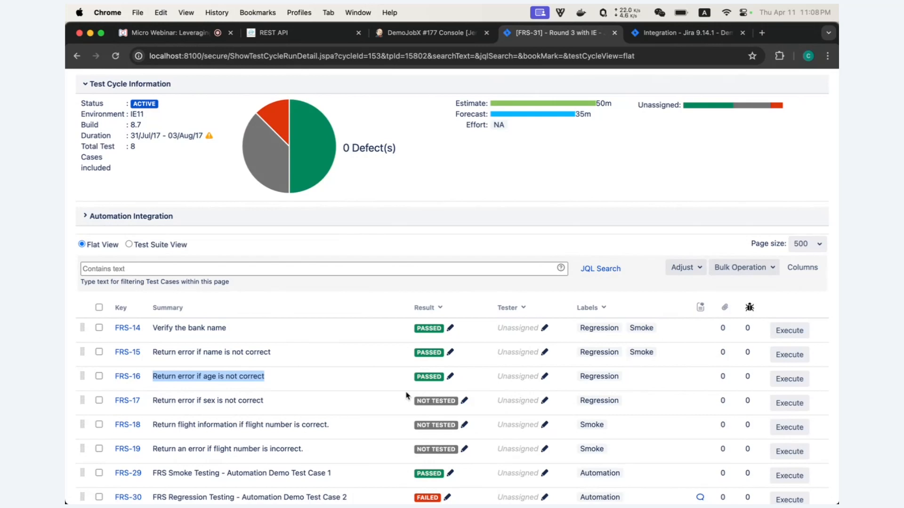
{"action": "scroll", "coordinate": [447, 304], "scroll_direction": "up", "scroll_amount": 3}
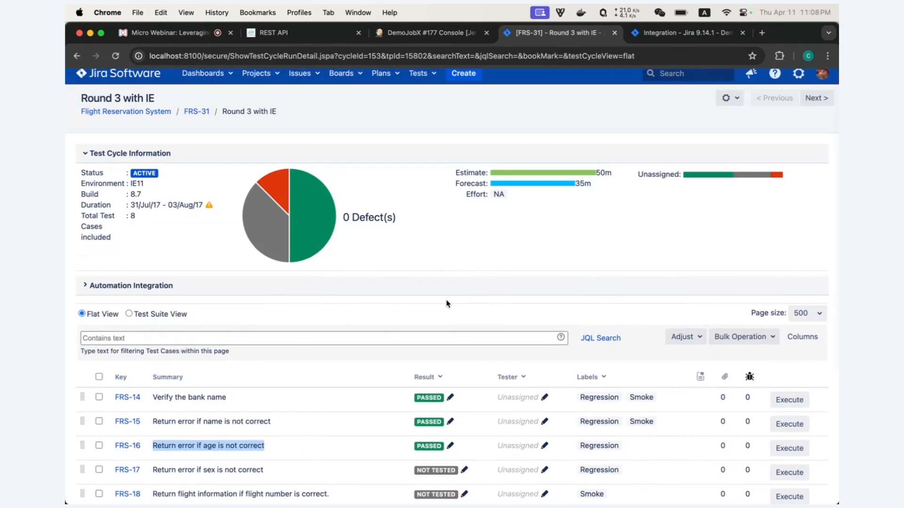
- Open the FRS Test Suites list with collapsed sidebar, then bring up Postman's createTestSuite request
{"action": "left_click", "coordinate": [425, 76]}
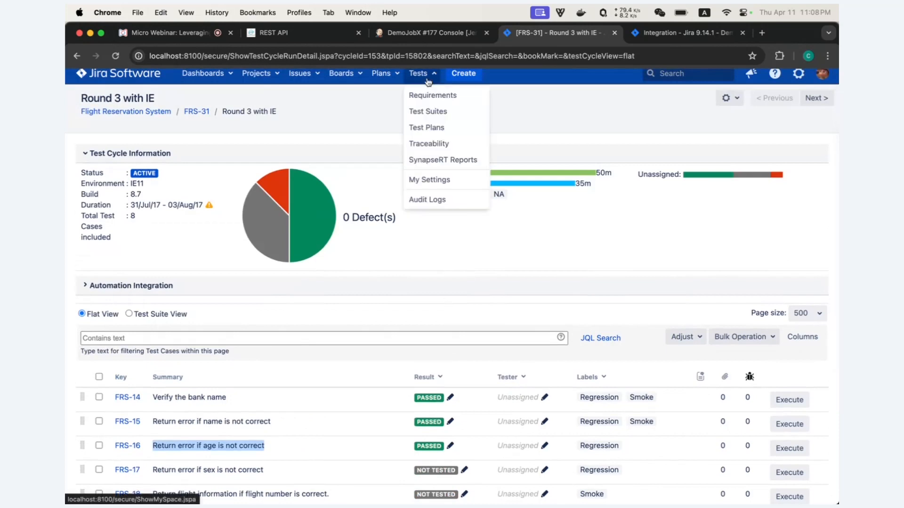
{"action": "left_click", "coordinate": [426, 111]}
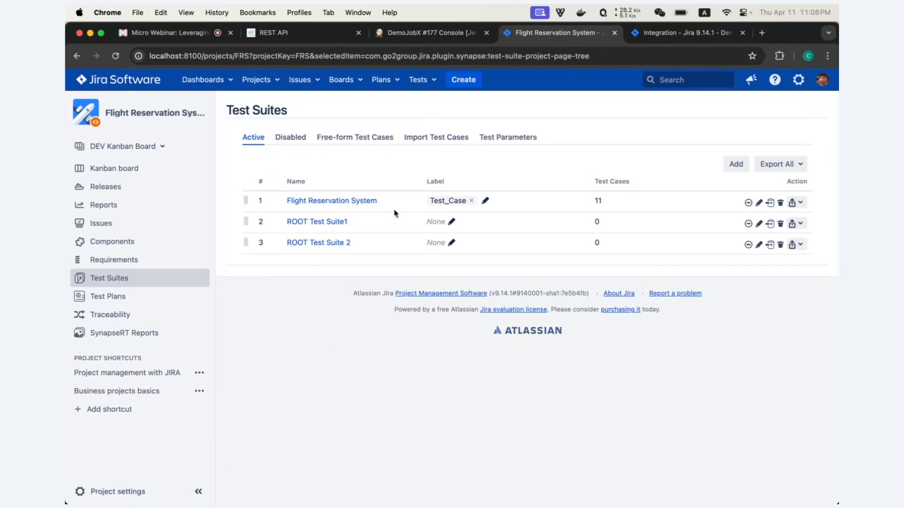
{"action": "left_click_drag", "start_coordinate": [385, 206], "coordinate": [285, 202]}
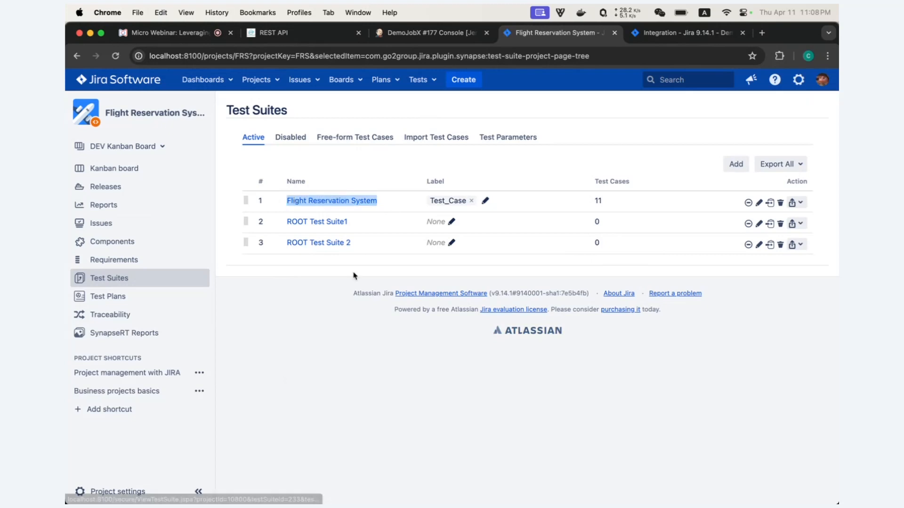
{"action": "left_click", "coordinate": [198, 491]}
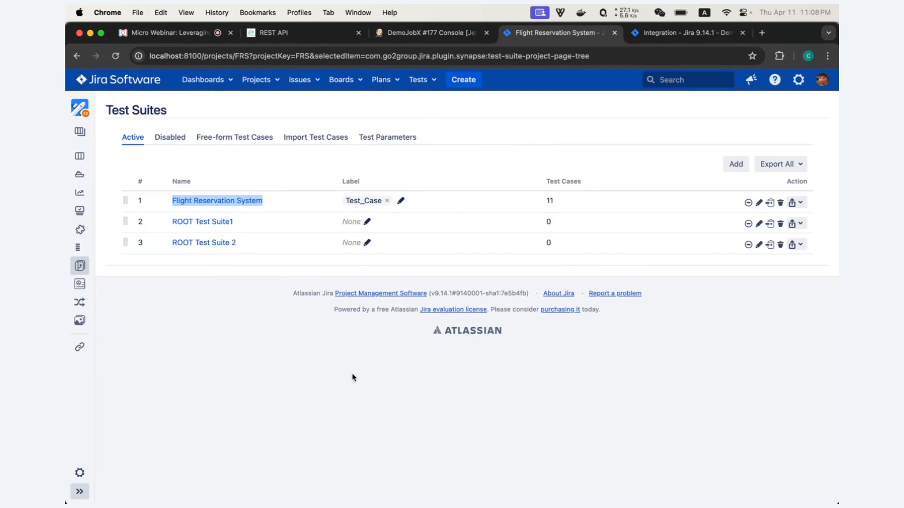
{"action": "left_click", "coordinate": [282, 260]}
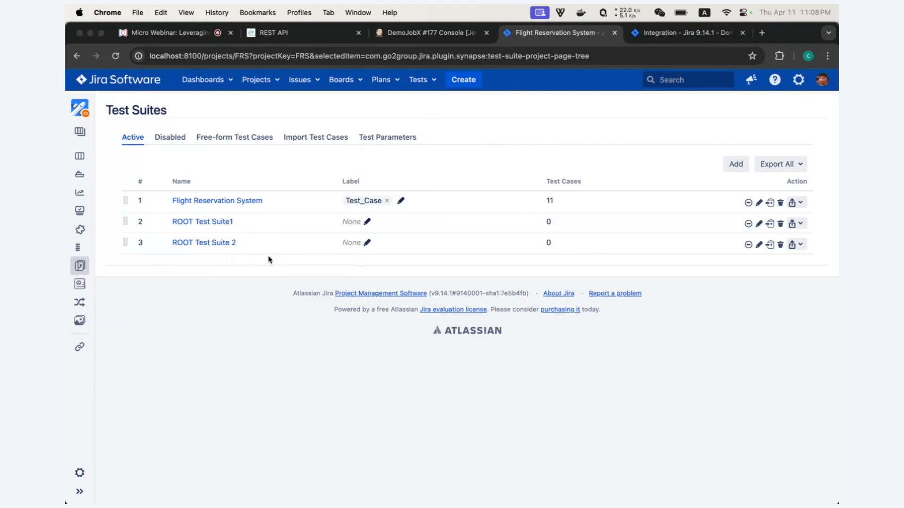
{"action": "key", "text": "super+Tab"}
{"action": "left_click", "coordinate": [198, 226]}
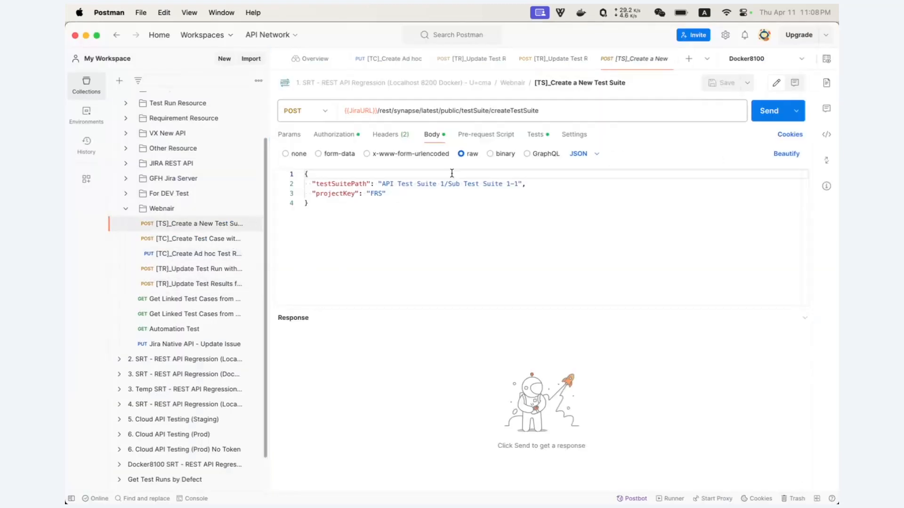
- Send the createTestSuite request for project FRS, getting createdTestSuiteId 465, then return to Jira
{"action": "left_click_drag", "start_coordinate": [540, 111], "coordinate": [344, 119]}
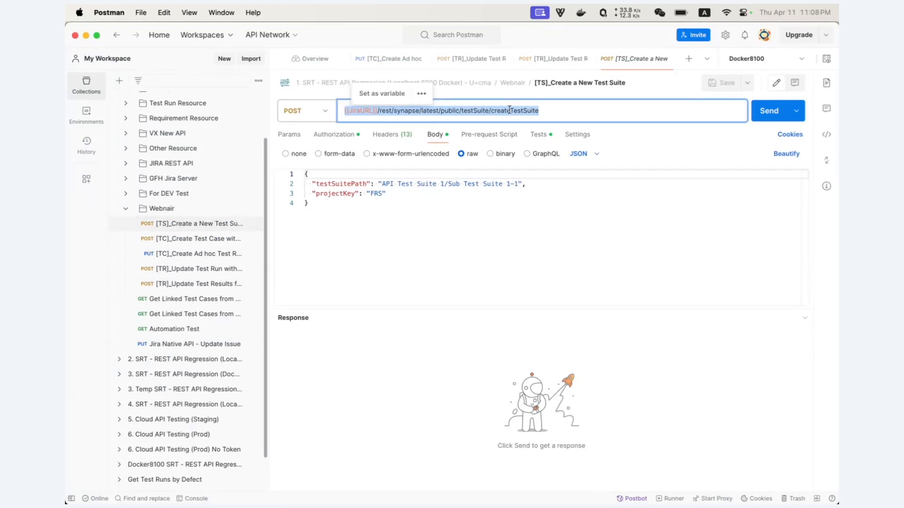
{"action": "left_click_drag", "start_coordinate": [389, 193], "coordinate": [367, 194]}
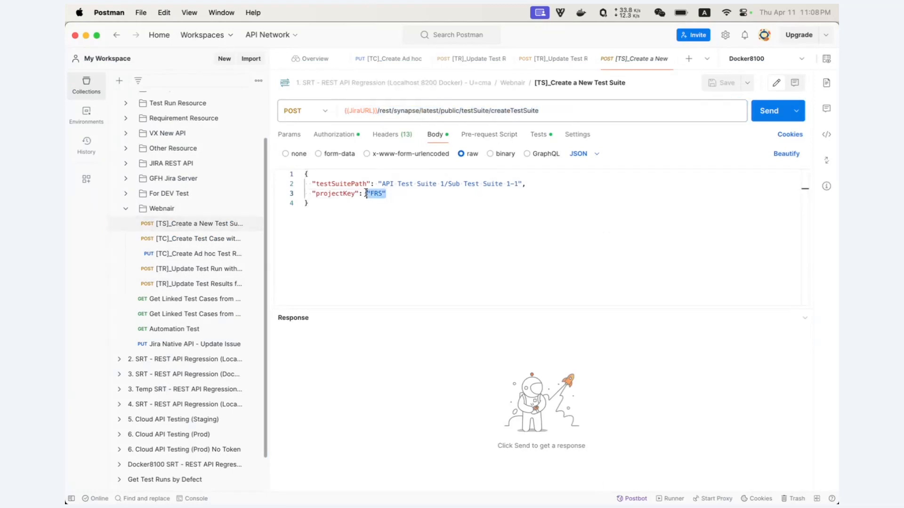
{"action": "left_click", "coordinate": [769, 112]}
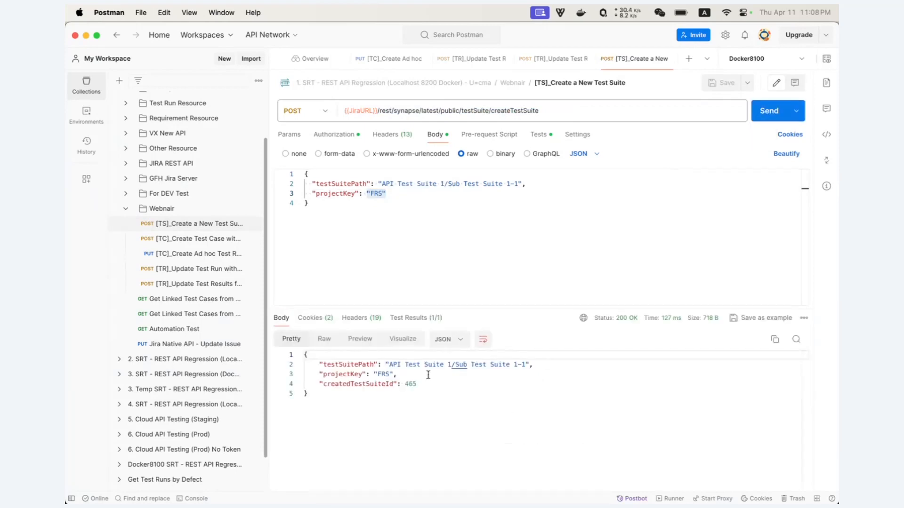
{"action": "key", "text": "super+Tab"}
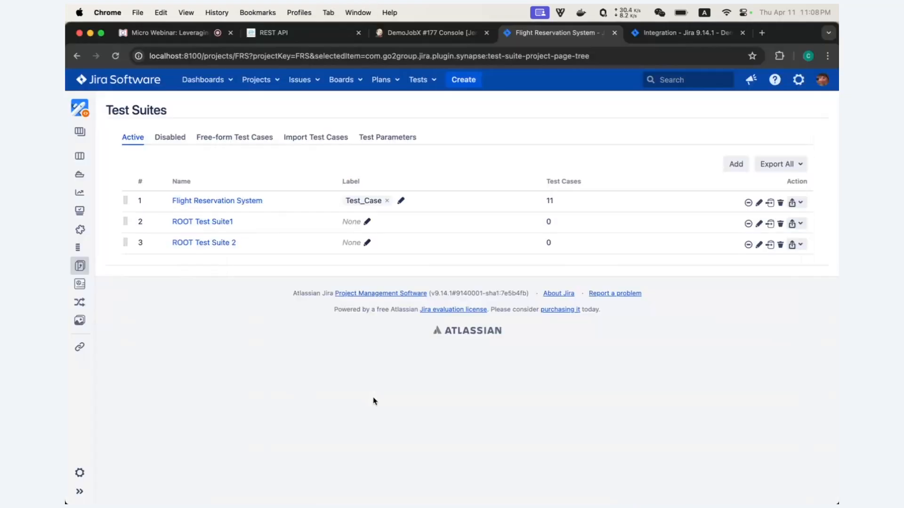
- Reload Test Suites and inspect API Test Suite 1, confirming Sub Test Suite 1-1 holds no test cases
{"action": "left_click_drag", "start_coordinate": [167, 111], "coordinate": [112, 111]}
{"action": "left_click", "coordinate": [116, 60]}
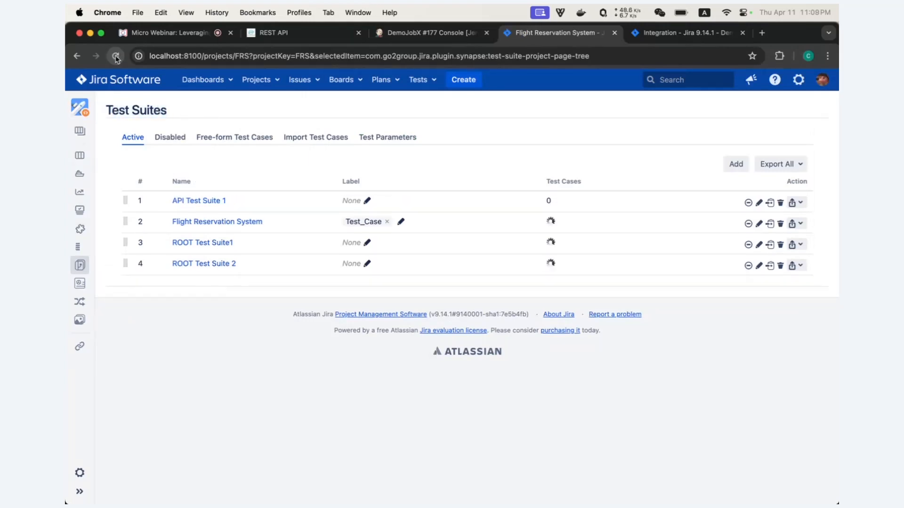
{"action": "left_click", "coordinate": [219, 201]}
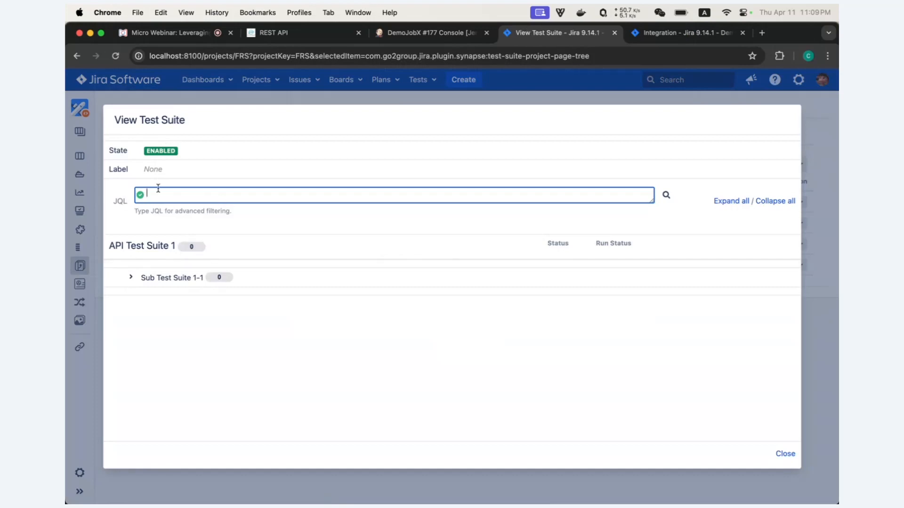
{"action": "left_click", "coordinate": [132, 280]}
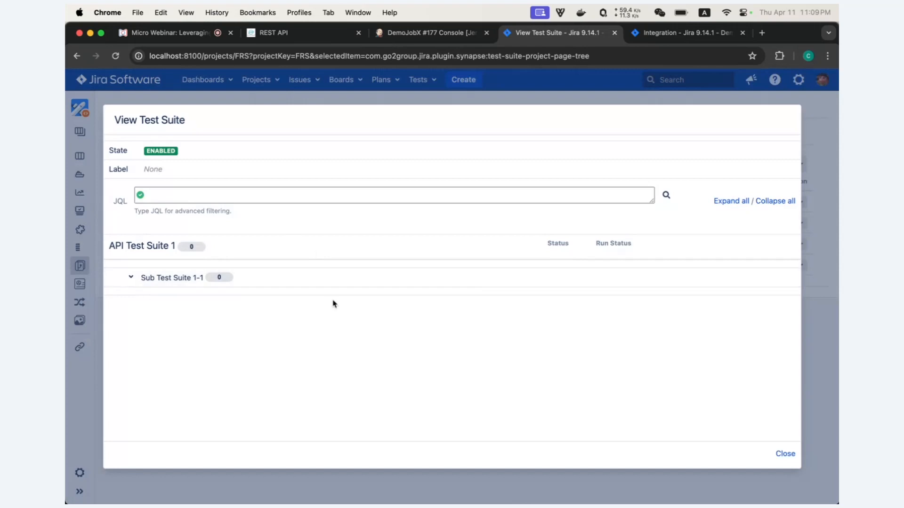
{"action": "left_click", "coordinate": [785, 455]}
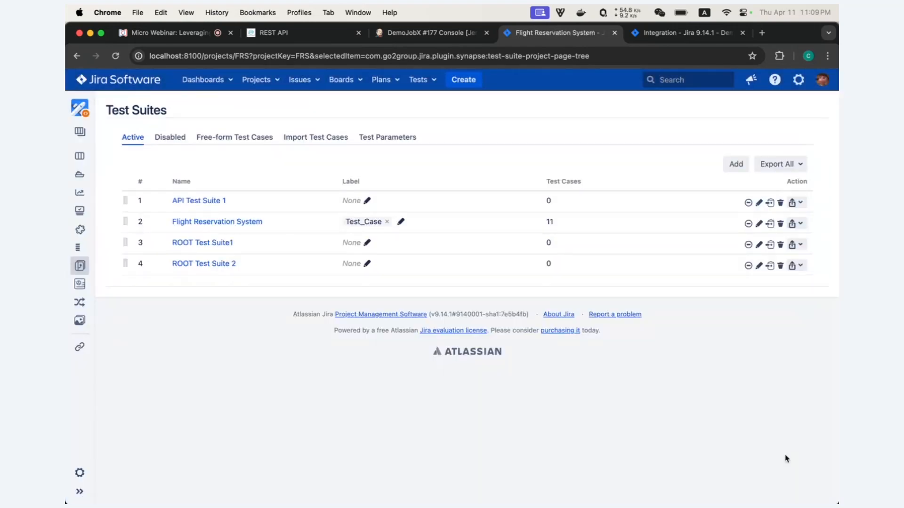
{"action": "left_click_drag", "start_coordinate": [247, 202], "coordinate": [173, 204]}
{"action": "key", "text": "super+Tab"}
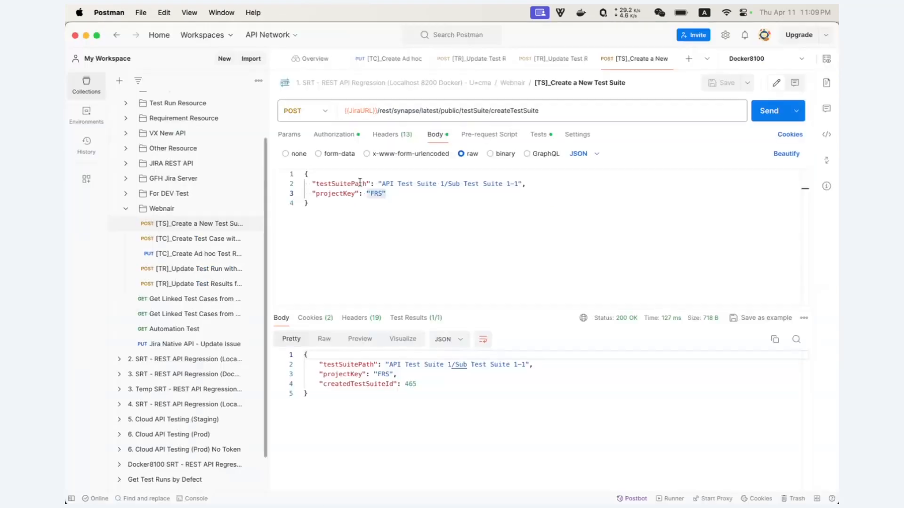
- Send the createTestCase request, creating FRS-41 under API Test Suite 1/Sub Test Suite 1-1
{"action": "left_click", "coordinate": [199, 239]}
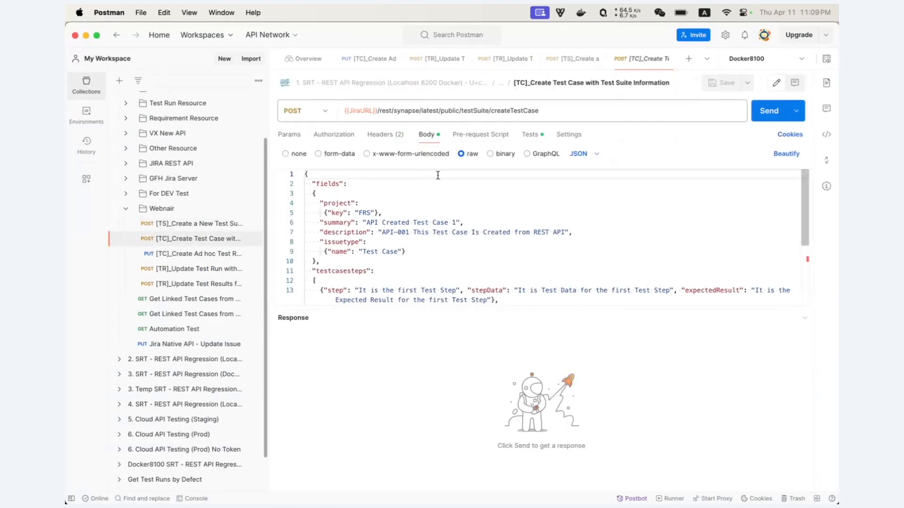
{"action": "left_click_drag", "start_coordinate": [550, 111], "coordinate": [490, 111]}
{"action": "scroll", "coordinate": [424, 221], "scroll_direction": "down", "scroll_amount": 2}
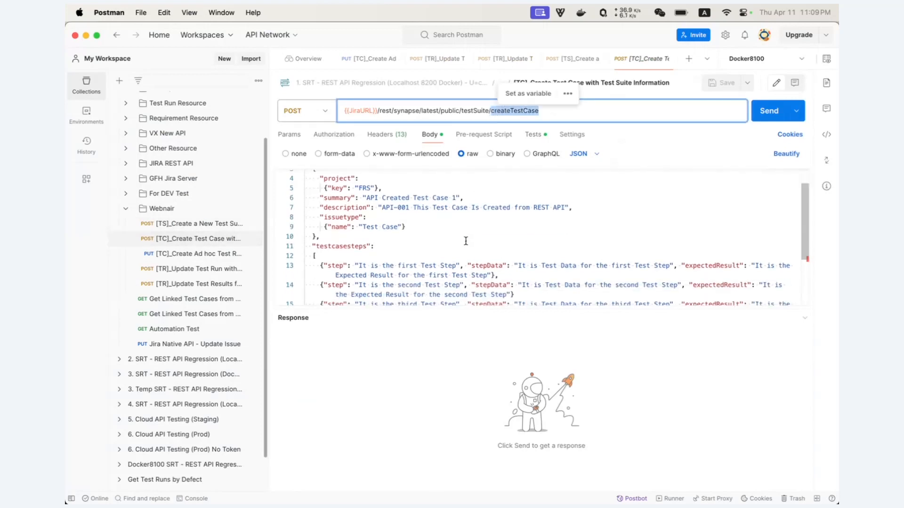
{"action": "left_click_drag", "start_coordinate": [389, 208], "coordinate": [491, 207]}
{"action": "scroll", "coordinate": [495, 242], "scroll_direction": "down", "scroll_amount": 5}
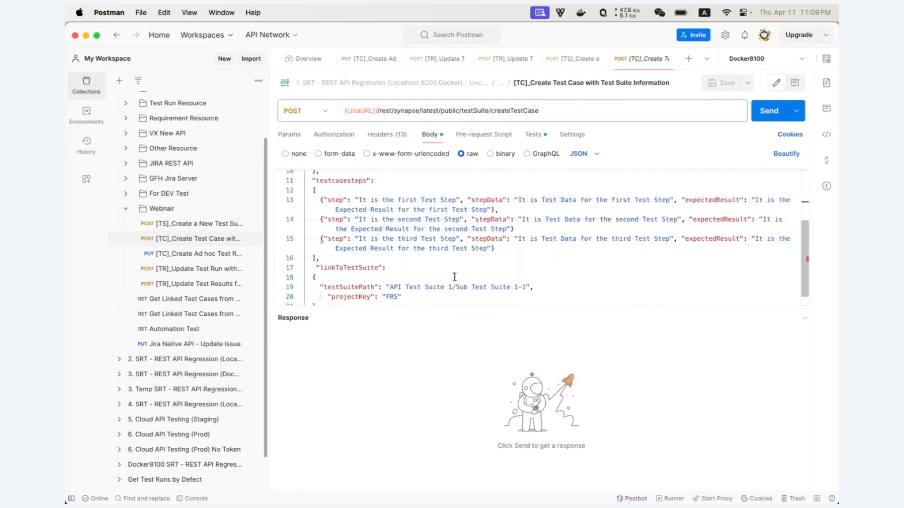
{"action": "left_click", "coordinate": [770, 118]}
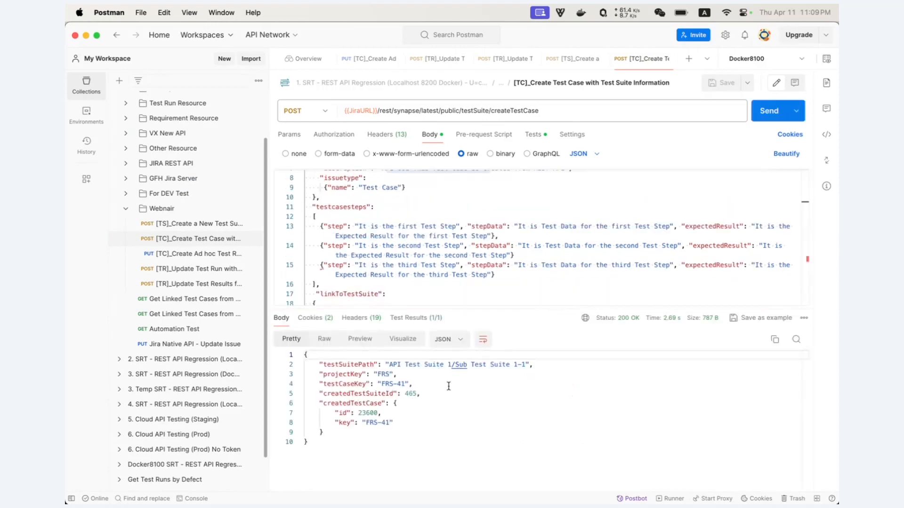
{"action": "key", "text": "super+Tab"}
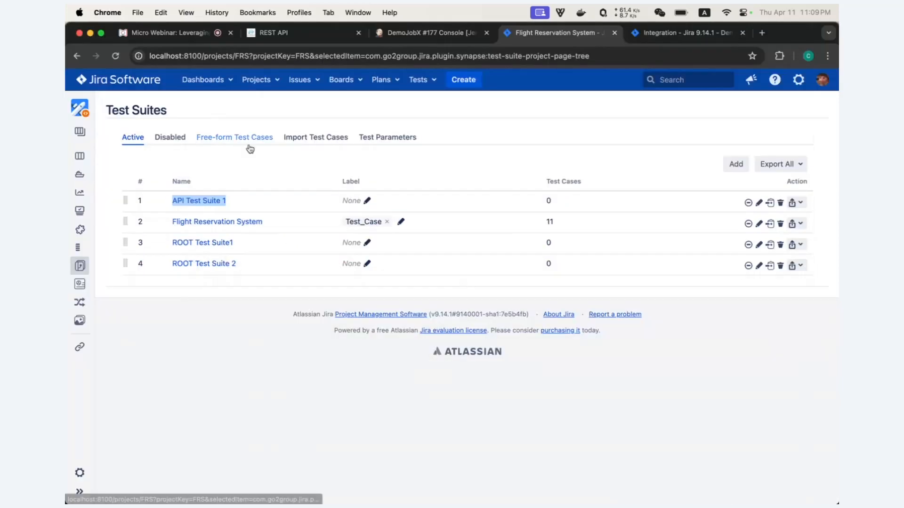
- Reload Test Suites and expand API Test Suite 1's sub-suites, now showing a test count of 1
{"action": "left_click", "coordinate": [115, 55]}
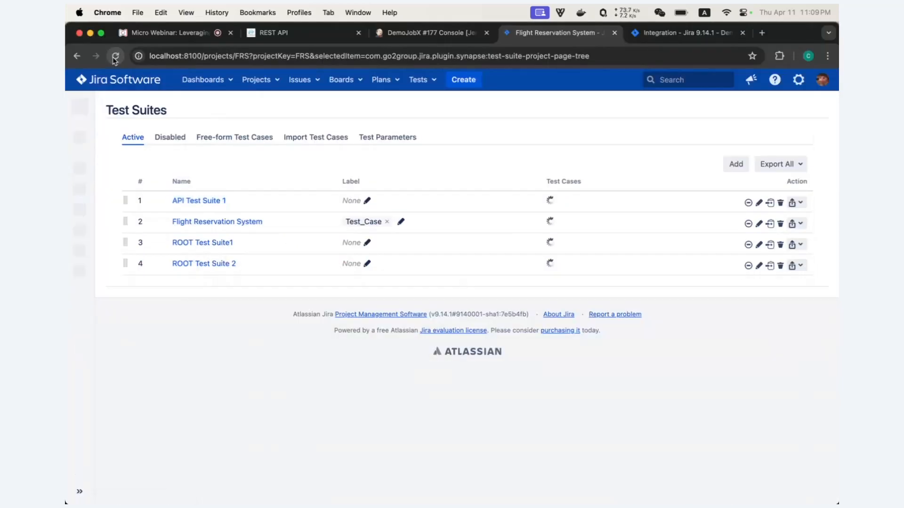
{"action": "left_click_drag", "start_coordinate": [552, 202], "coordinate": [537, 203]}
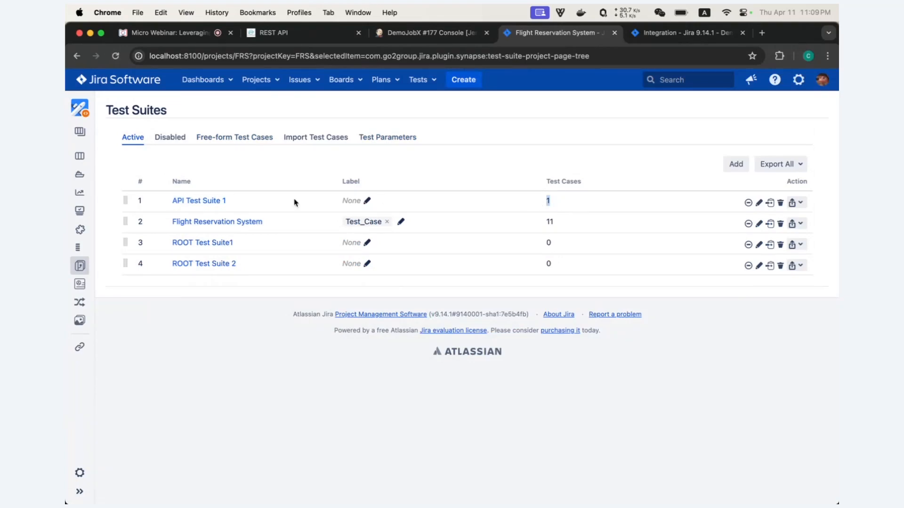
{"action": "left_click", "coordinate": [210, 201]}
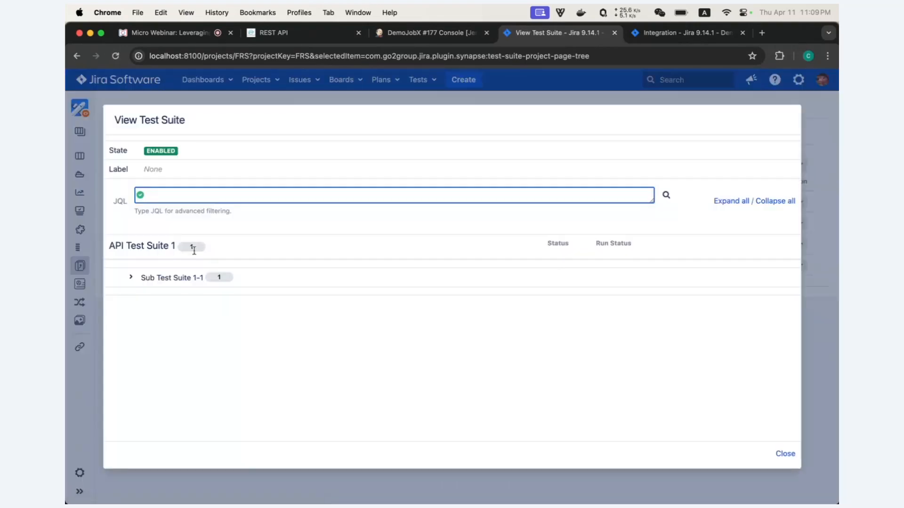
{"action": "left_click", "coordinate": [729, 203]}
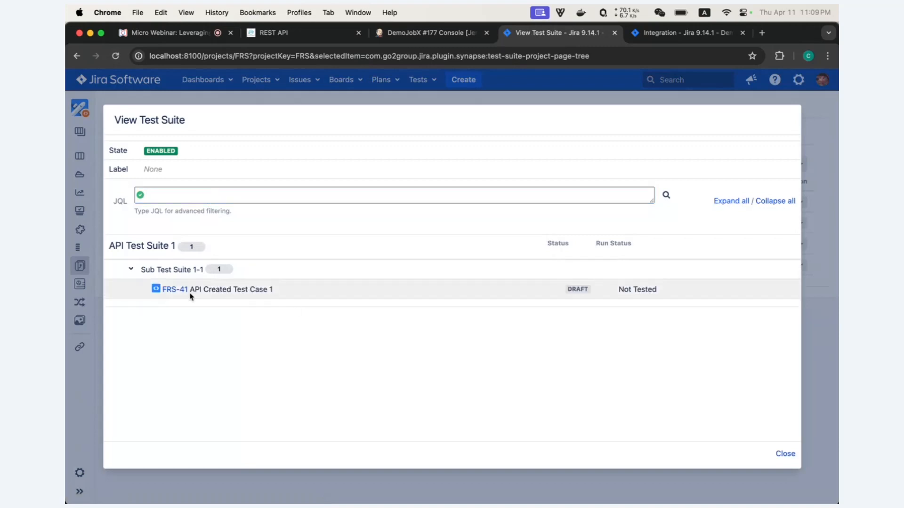
- Open FRS-41 in a new tab and review its three test steps and empty Ad hoc Test Run section
{"action": "left_click_drag", "start_coordinate": [191, 290], "coordinate": [278, 292]}
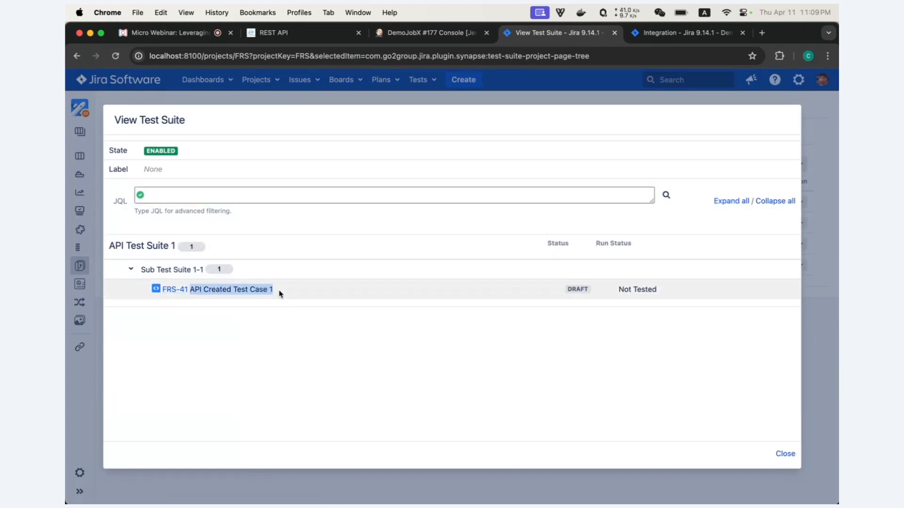
{"action": "left_click", "coordinate": [175, 290]}
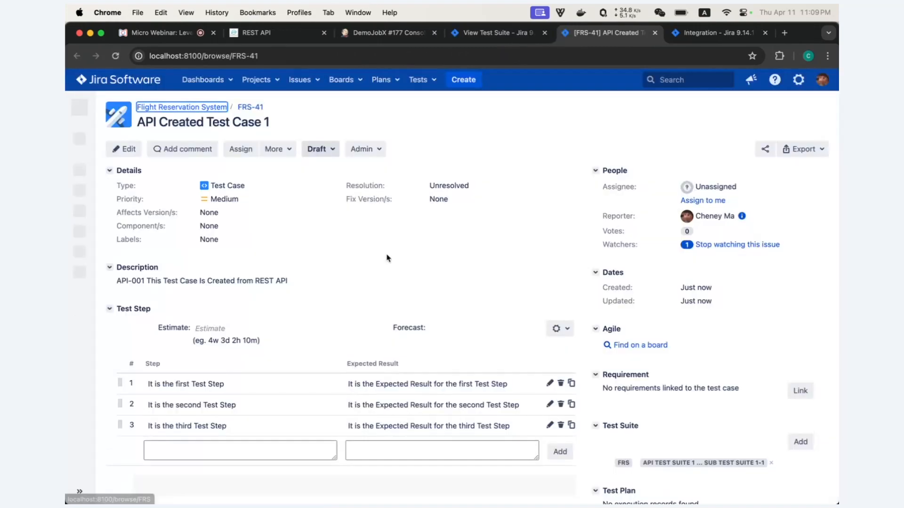
{"action": "scroll", "coordinate": [387, 258], "scroll_direction": "down", "scroll_amount": 1}
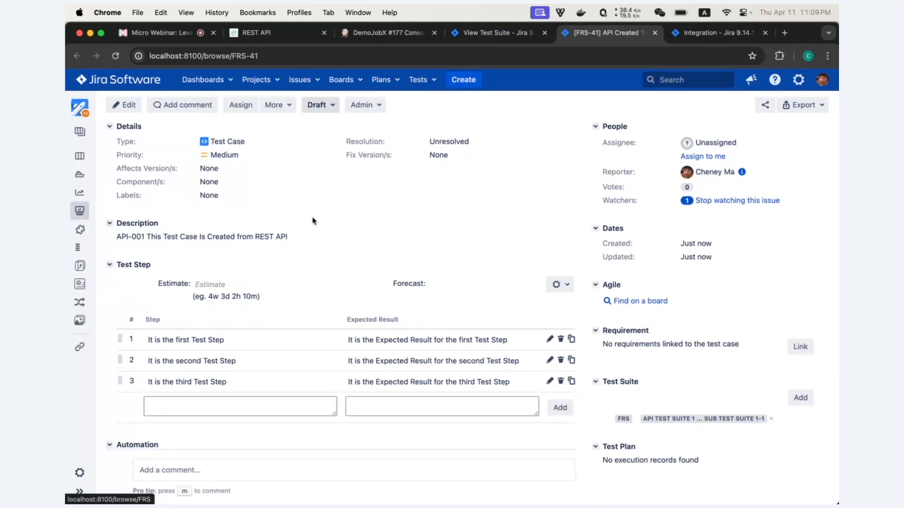
{"action": "scroll", "coordinate": [312, 221], "scroll_direction": "down", "scroll_amount": 4}
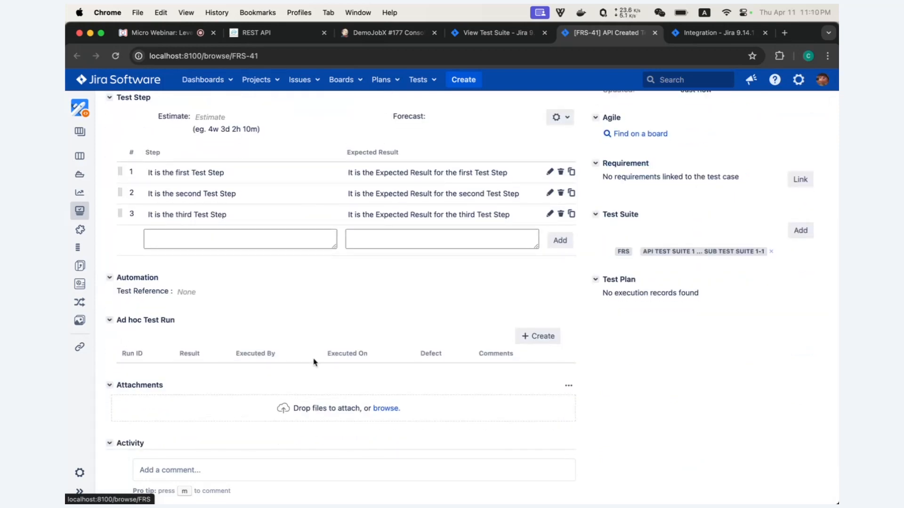
{"action": "key", "text": "super+Tab"}
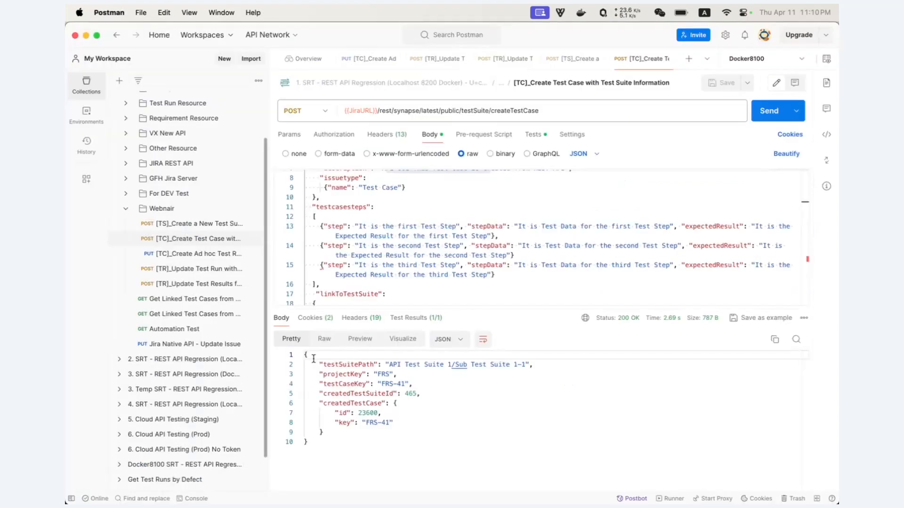
- Send the PUT [TC]_Create Ad hoc Test Run request for FRS-41, getting run id 22280
{"action": "left_click", "coordinate": [200, 258]}
{"action": "triple_click", "coordinate": [570, 111]}
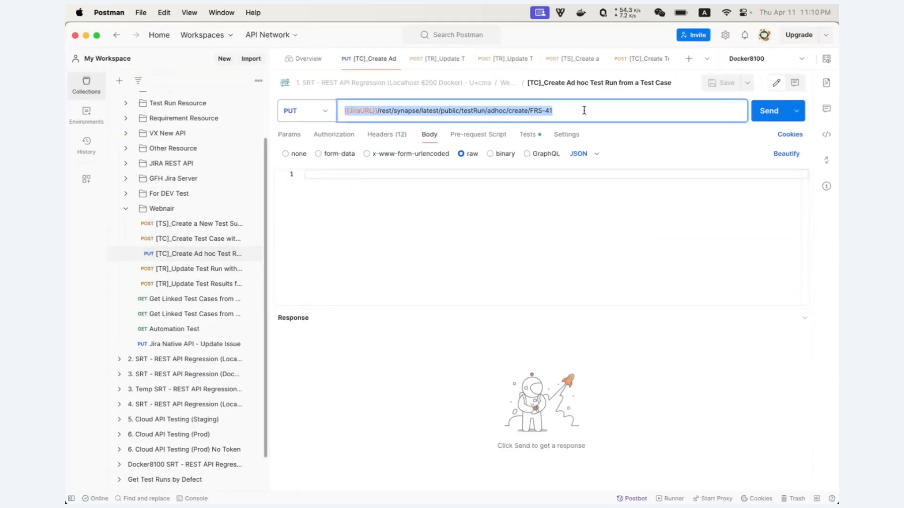
{"action": "mouse_move", "coordinate": [555, 111]}
{"action": "left_mouse_down"}
{"action": "mouse_move", "coordinate": [494, 111]}
{"action": "mouse_move", "coordinate": [558, 111]}
{"action": "left_mouse_up"}
{"action": "left_click", "coordinate": [553, 111]}
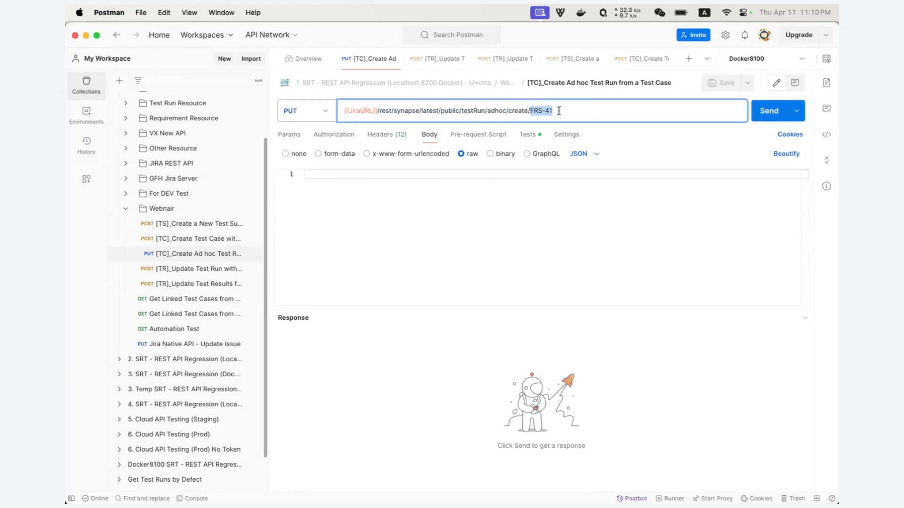
{"action": "left_click", "coordinate": [769, 110]}
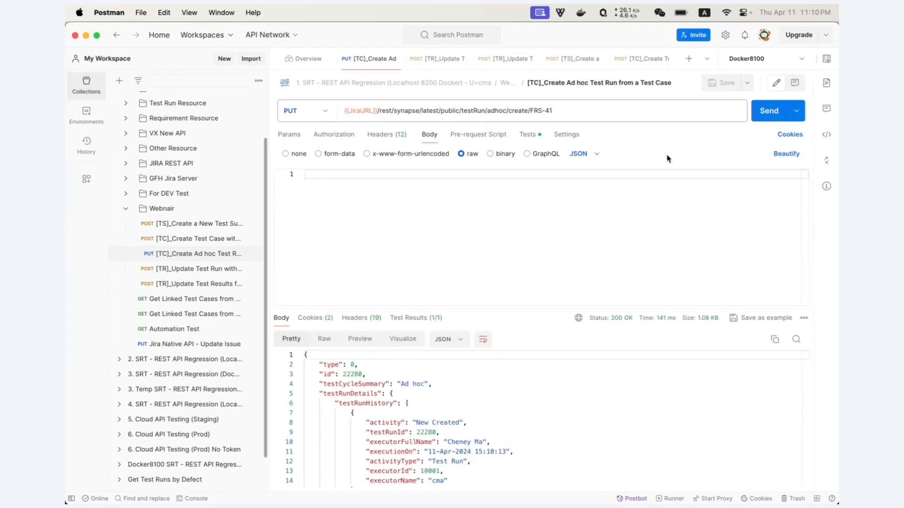
{"action": "key", "text": "super+Tab"}
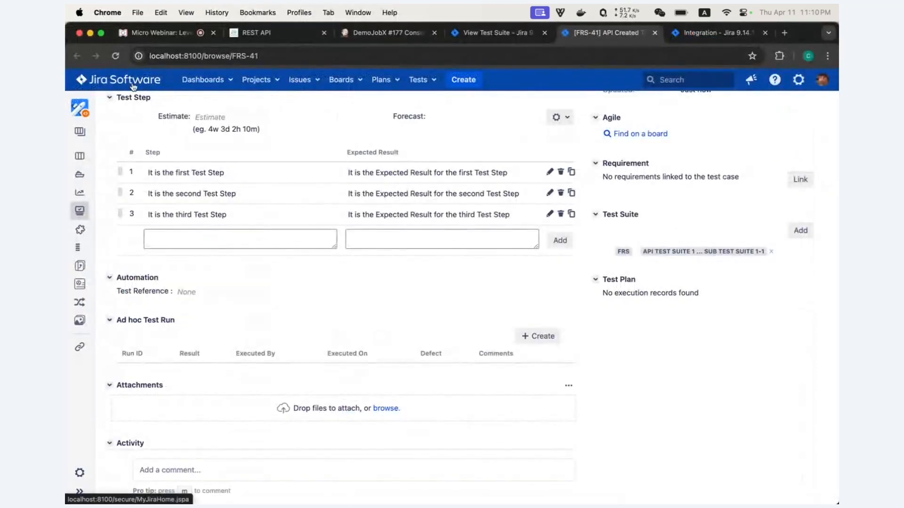
- Reload the FRS-41 page and confirm ad hoc run TR22280 is listed as Not Tested
{"action": "left_click", "coordinate": [116, 55]}
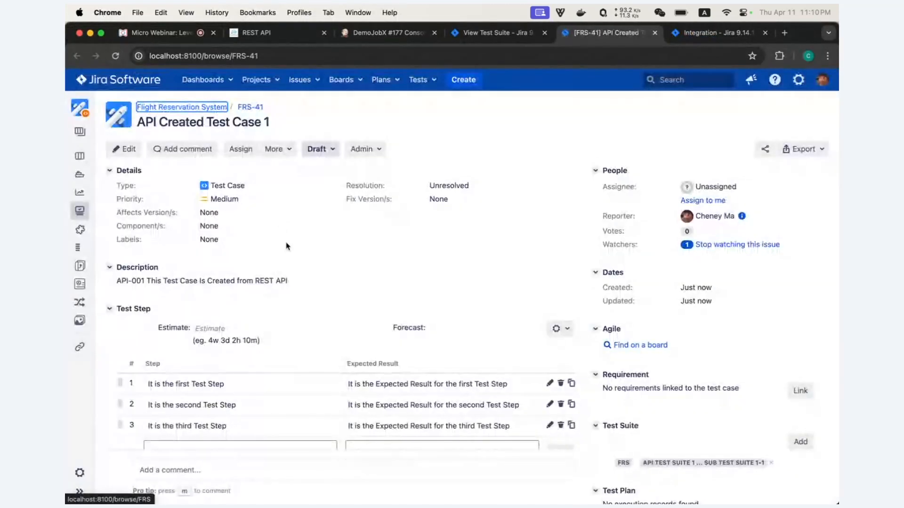
{"action": "scroll", "coordinate": [262, 363], "scroll_direction": "down", "scroll_amount": 4}
{"action": "left_click_drag", "start_coordinate": [159, 401], "coordinate": [123, 402]}
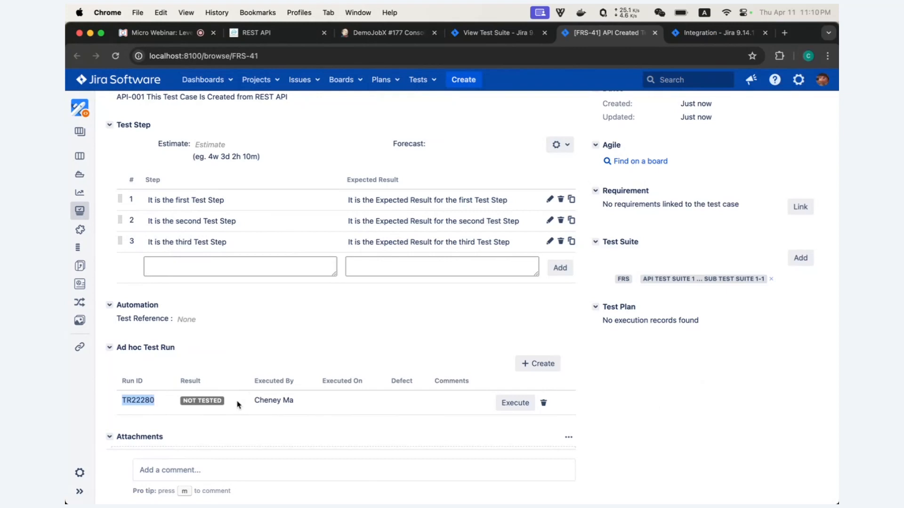
{"action": "key", "text": "super+Tab"}
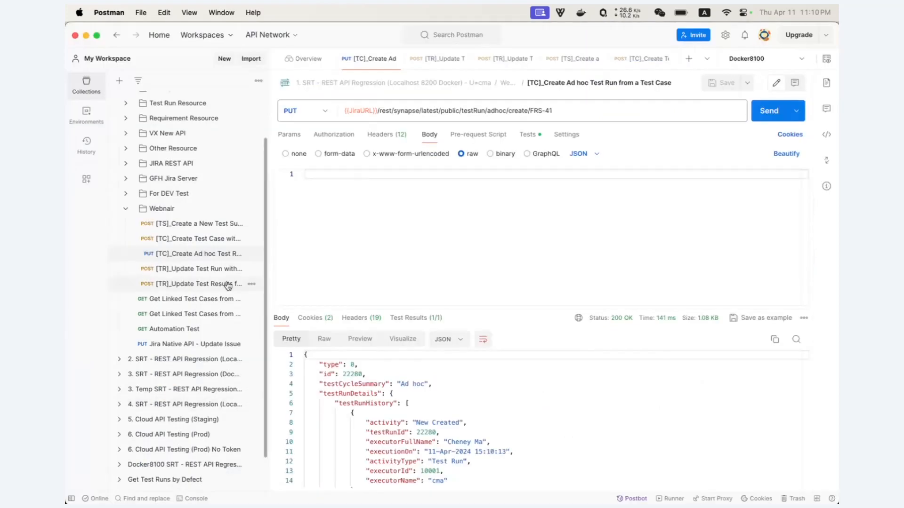
- Send the testRun update marking run 22280 Failed with comment 'Updated through REST' and bug FRS-23
{"action": "left_click", "coordinate": [205, 271]}
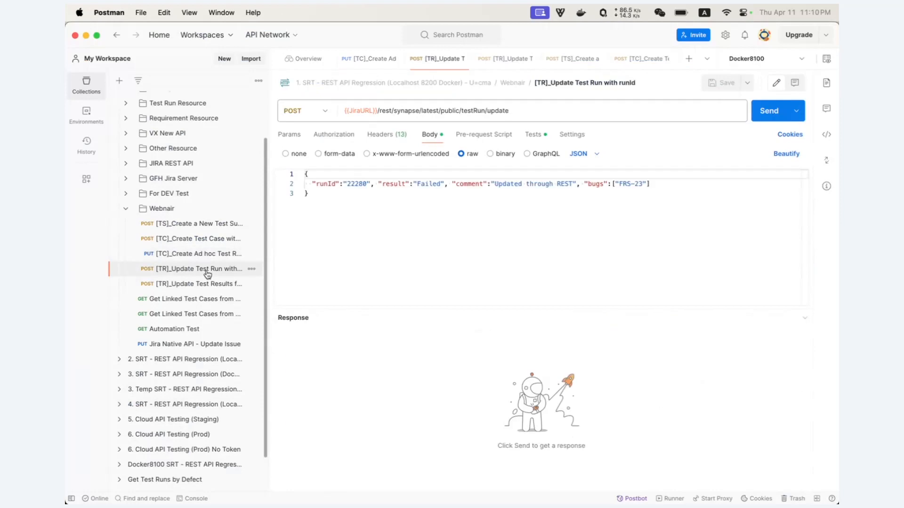
{"action": "double_click", "coordinate": [488, 110]}
{"action": "left_click", "coordinate": [765, 112]}
{"action": "left_click", "coordinate": [546, 224]}
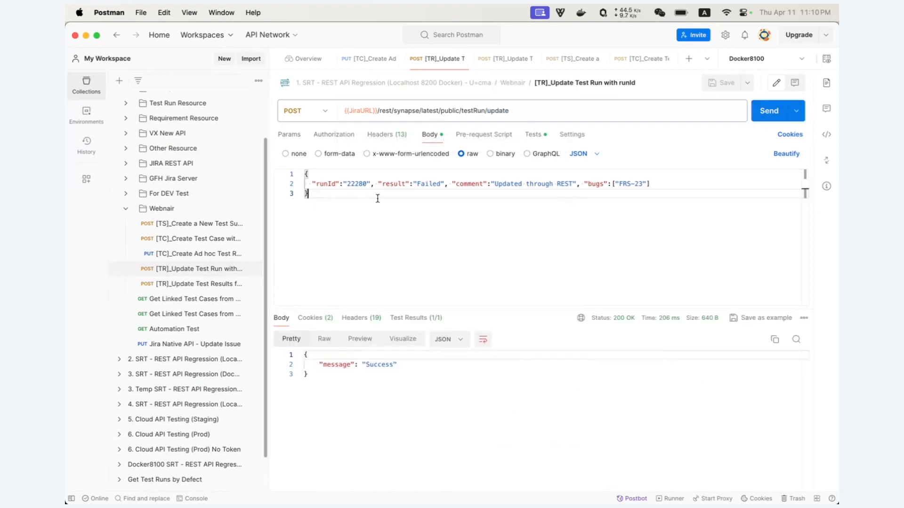
{"action": "double_click", "coordinate": [425, 184]}
{"action": "left_click_drag", "start_coordinate": [493, 184], "coordinate": [572, 182]}
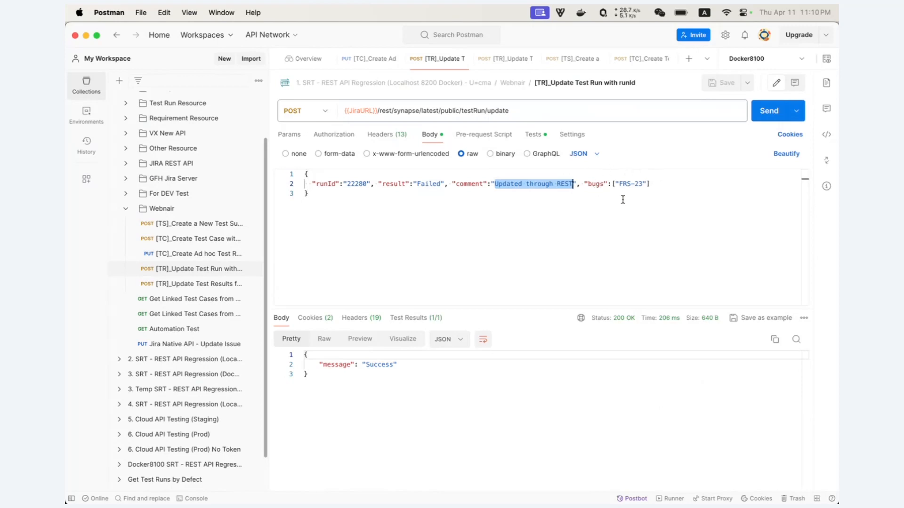
{"action": "key", "text": "super+Tab"}
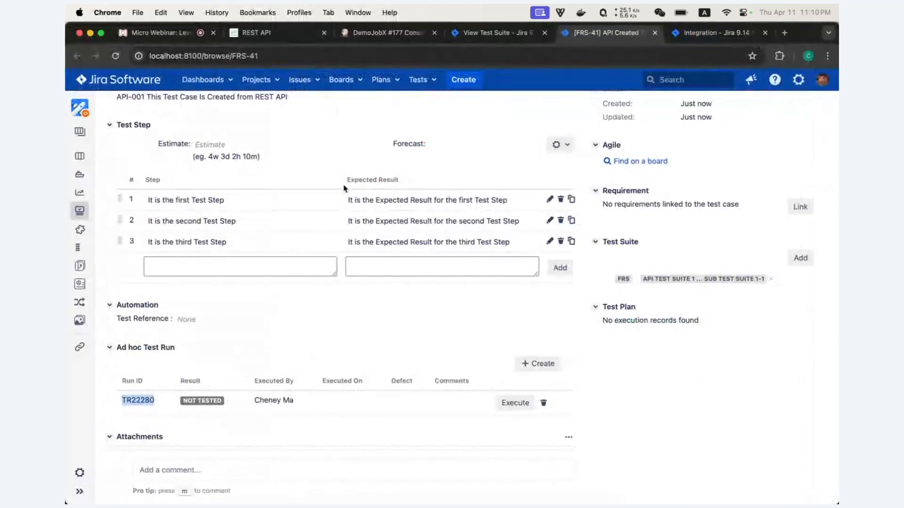
- Reload FRS-41 to verify TR22280 shows Failed, executed 11/Apr/24 3:10 PM, with defect FRS-23
{"action": "left_click", "coordinate": [115, 56]}
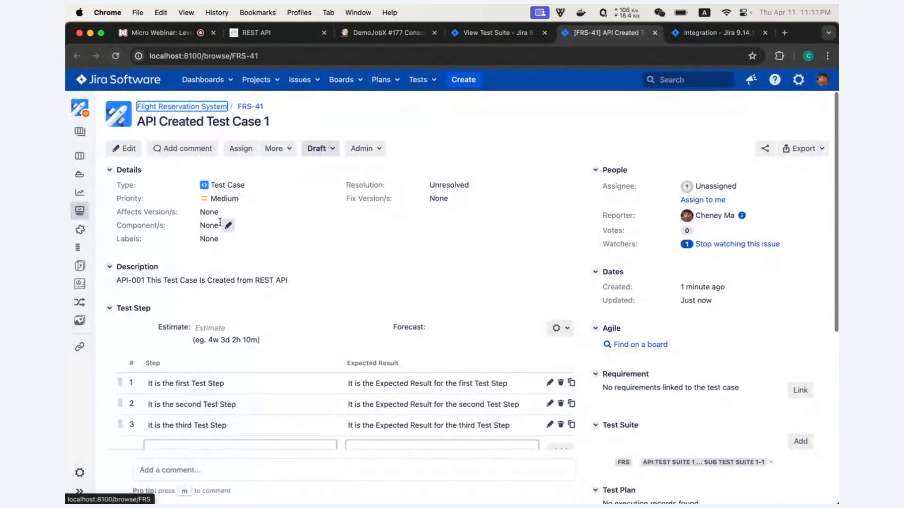
{"action": "scroll", "coordinate": [221, 225], "scroll_direction": "down", "scroll_amount": 5}
{"action": "scroll", "coordinate": [221, 225], "scroll_direction": "down", "scroll_amount": 2}
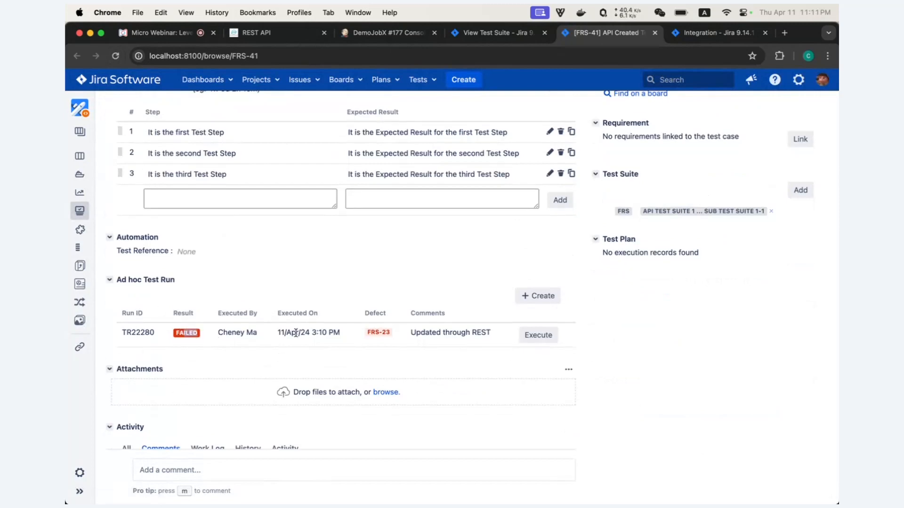
{"action": "left_click_drag", "start_coordinate": [279, 332], "coordinate": [338, 332]}
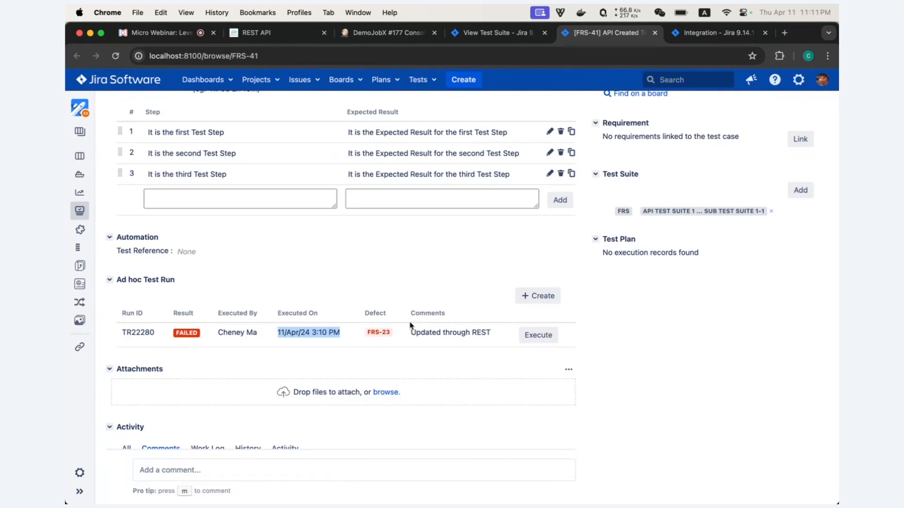
{"action": "left_click", "coordinate": [280, 38]}
{"action": "scroll", "coordinate": [344, 240], "scroll_direction": "down", "scroll_amount": 3}
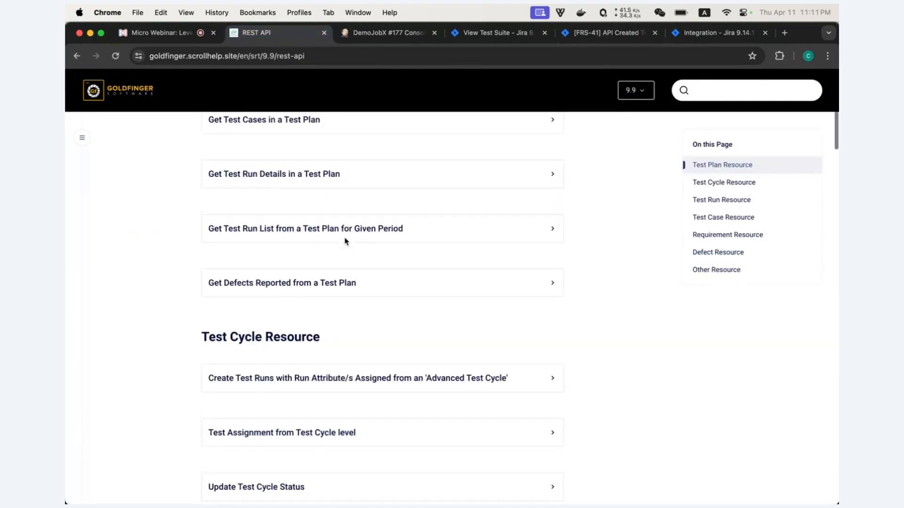
- Scroll the REST API docs down to the Test Cycle Resource endpoints, then return to View Test Suite
{"action": "scroll", "coordinate": [346, 241], "scroll_direction": "down", "scroll_amount": 3}
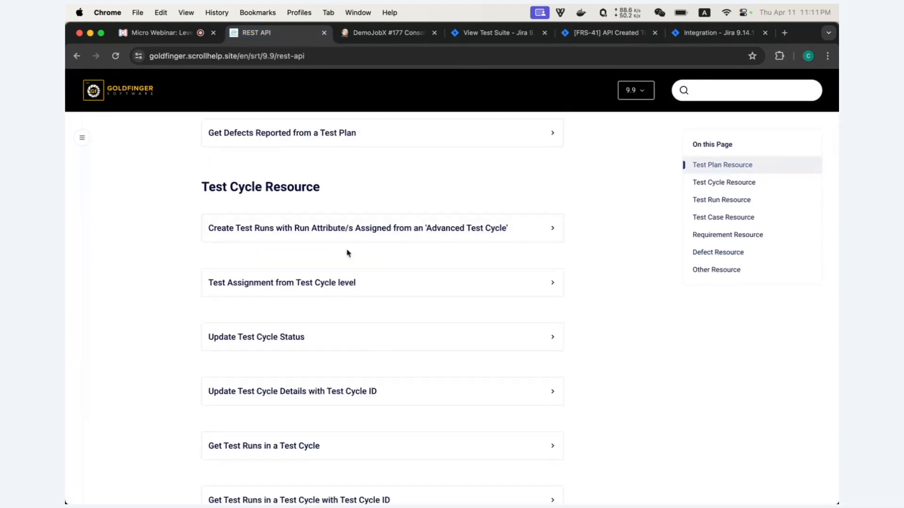
{"action": "scroll", "coordinate": [349, 253], "scroll_direction": "down", "scroll_amount": 2}
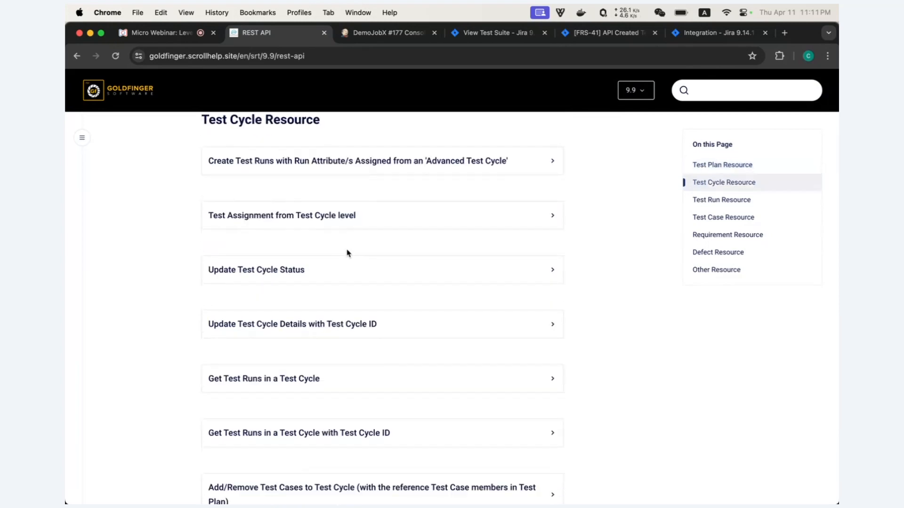
{"action": "left_click", "coordinate": [473, 37]}
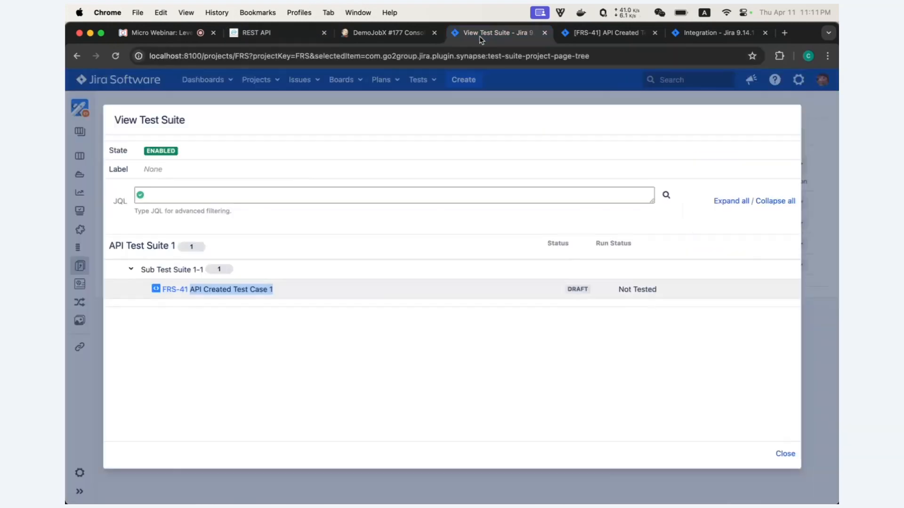
- Dismiss the View Test Suite dialog to see API Test Suite 1 holding one test case
{"action": "key", "text": "Escape"}
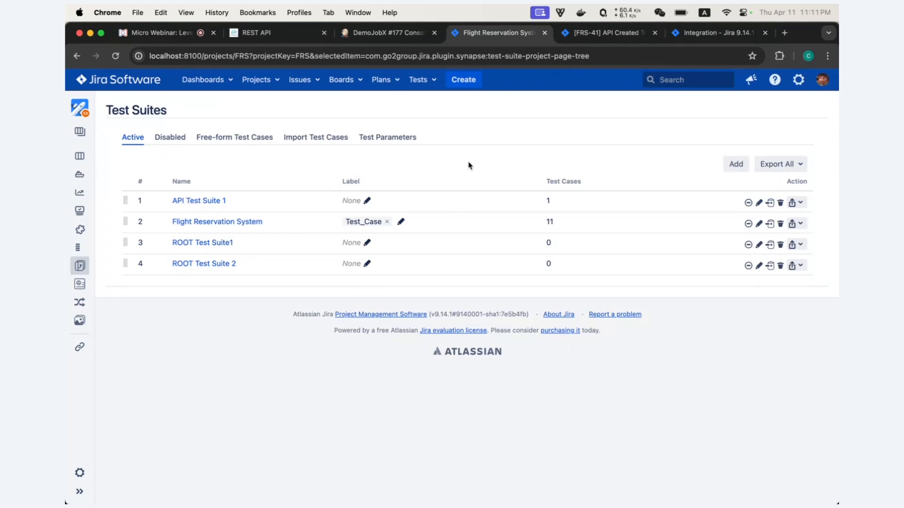